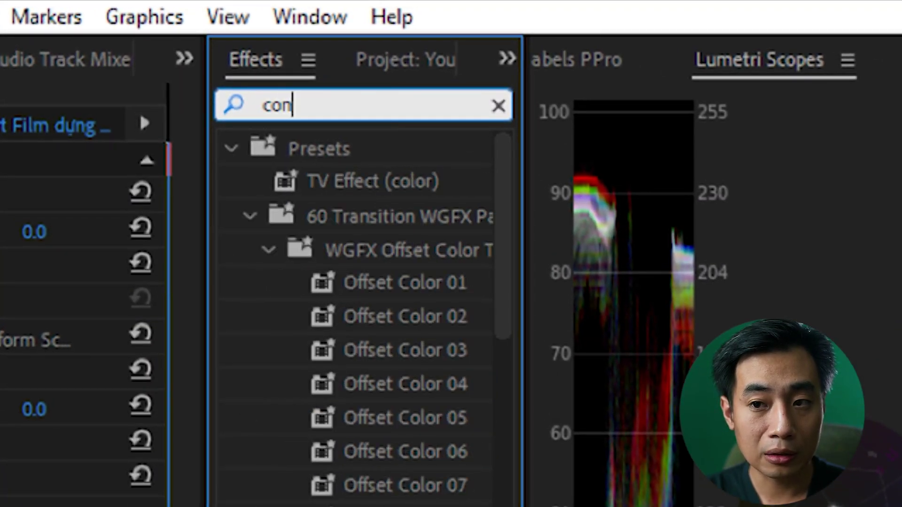
Search 'convolu' and apply the Convolution Kernel Emboss and Sharpen More presets to the clip.
{"action": "type", "text": "volu"}
{"action": "mouse_move", "coordinate": [523, 244]}
{"action": "left_mouse_down"}
{"action": "mouse_move", "coordinate": [667, 242]}
{"action": "mouse_move", "coordinate": [652, 242]}
{"action": "left_mouse_up"}
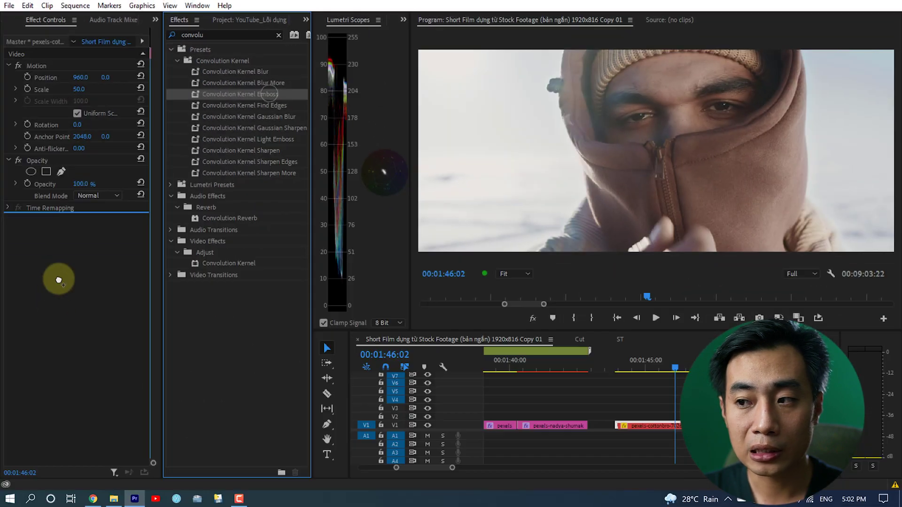
{"action": "left_click_drag", "start_coordinate": [240, 94], "coordinate": [60, 278]}
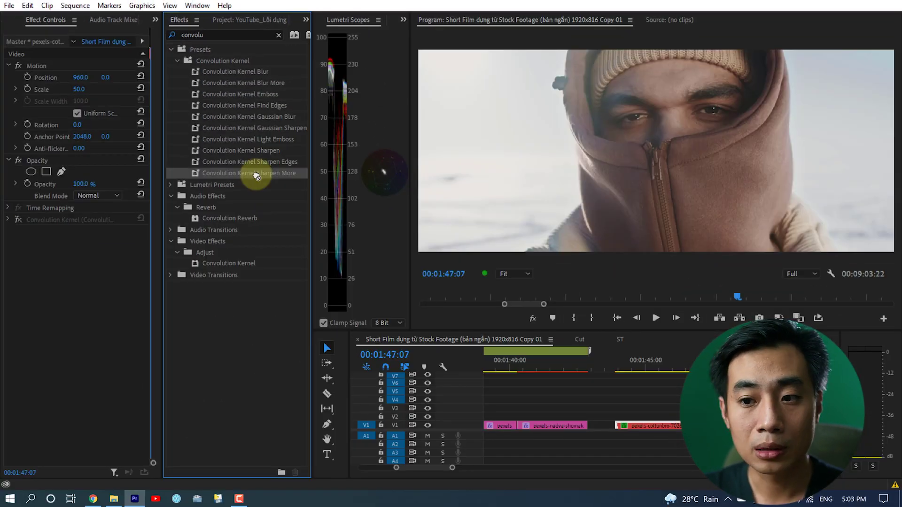
{"action": "left_click_drag", "start_coordinate": [249, 173], "coordinate": [81, 307]}
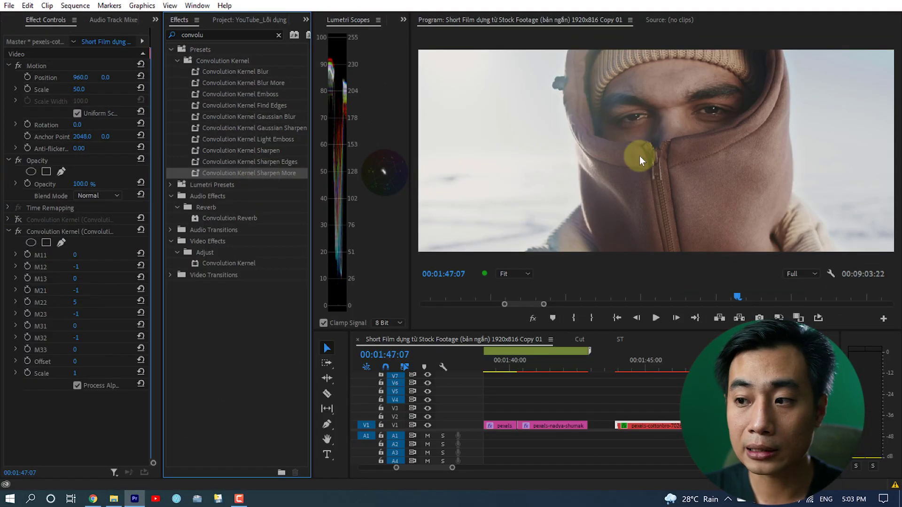
{"action": "left_click", "coordinate": [516, 275]}
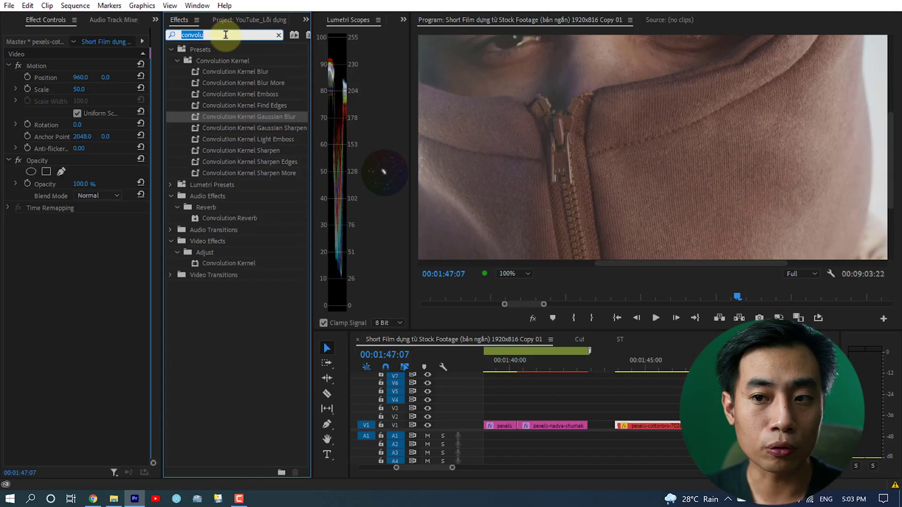
Apply Gaussian Blur to the clip with Blurriness 78.
{"action": "type", "text": "gau"}
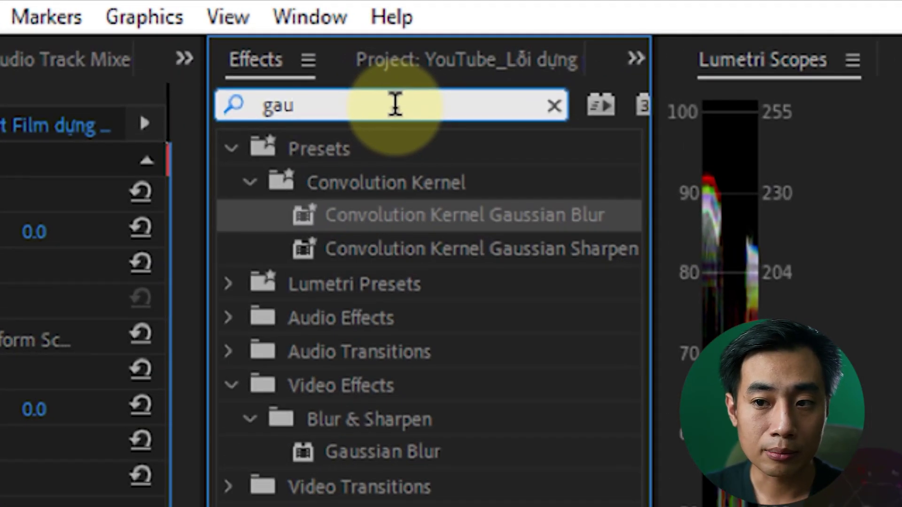
{"action": "left_click_drag", "start_coordinate": [383, 452], "coordinate": [266, 272]}
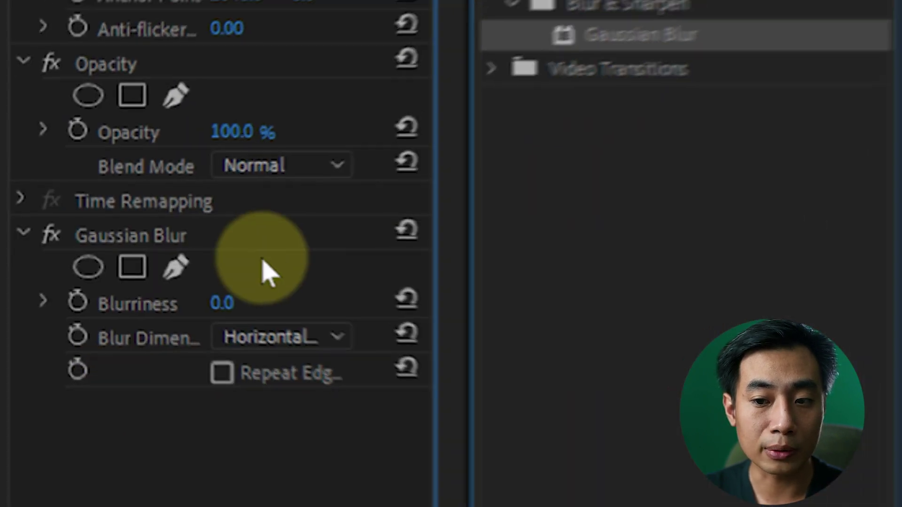
{"action": "left_click_drag", "start_coordinate": [221, 303], "coordinate": [376, 306]}
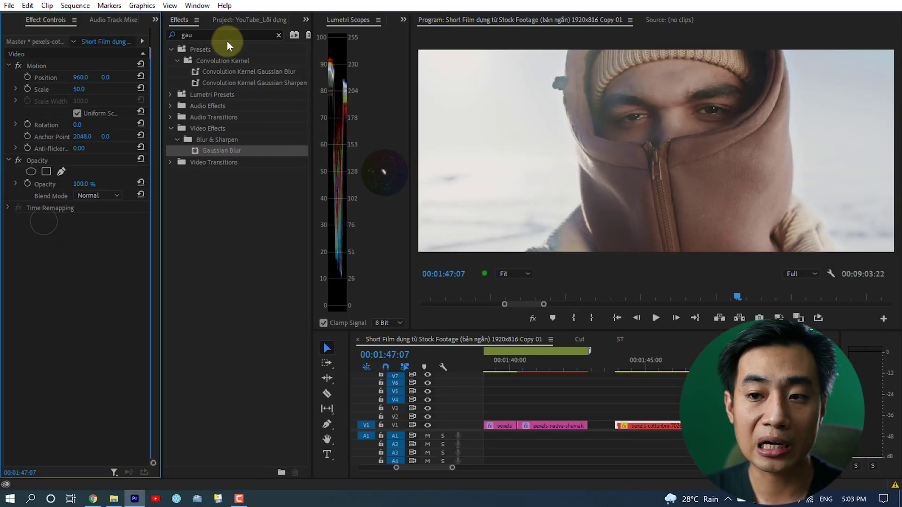
Apply the Sharpen effect to the clip with Amount 161.
{"action": "double_click", "coordinate": [187, 34]}
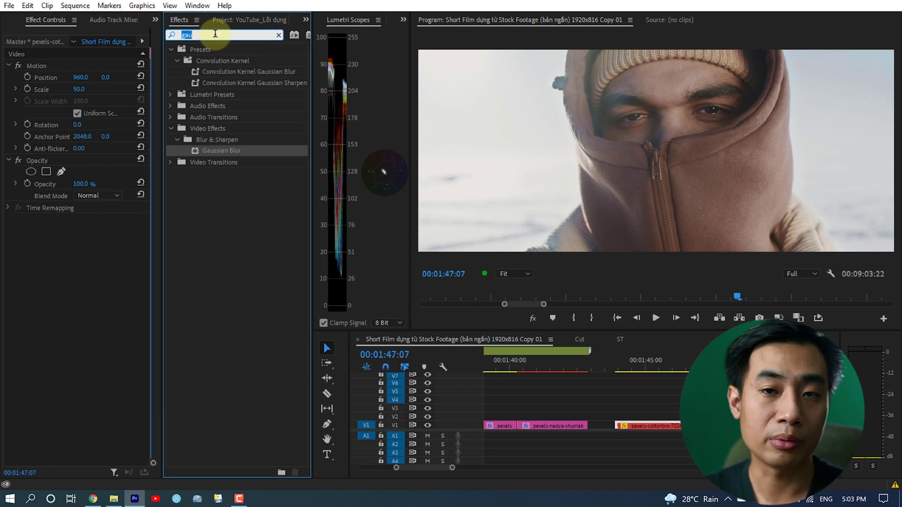
{"action": "type", "text": "sharp"}
{"action": "left_click", "coordinate": [218, 241]}
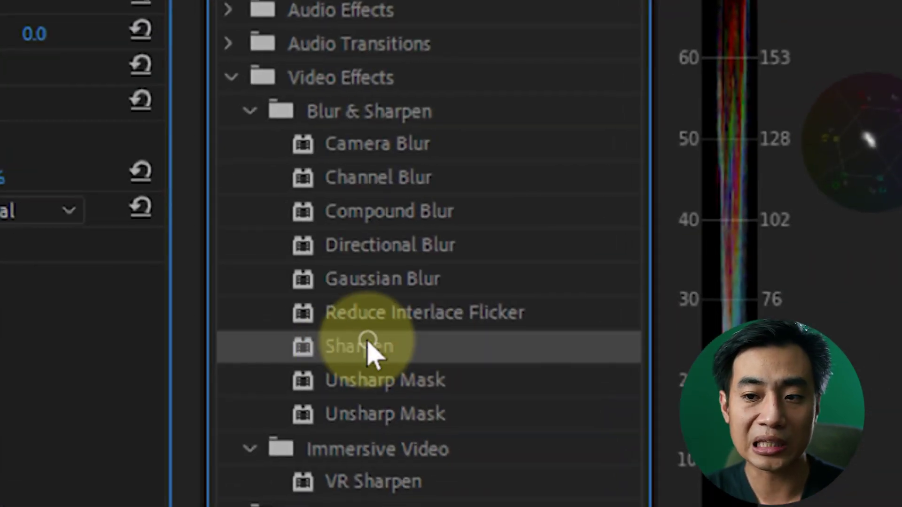
{"action": "double_click", "coordinate": [368, 344]}
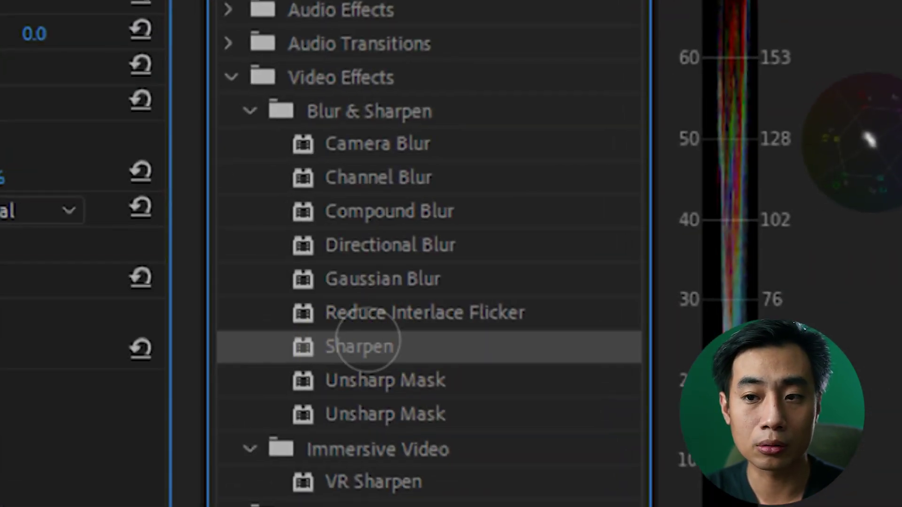
{"action": "left_click_drag", "start_coordinate": [74, 242], "coordinate": [176, 241]}
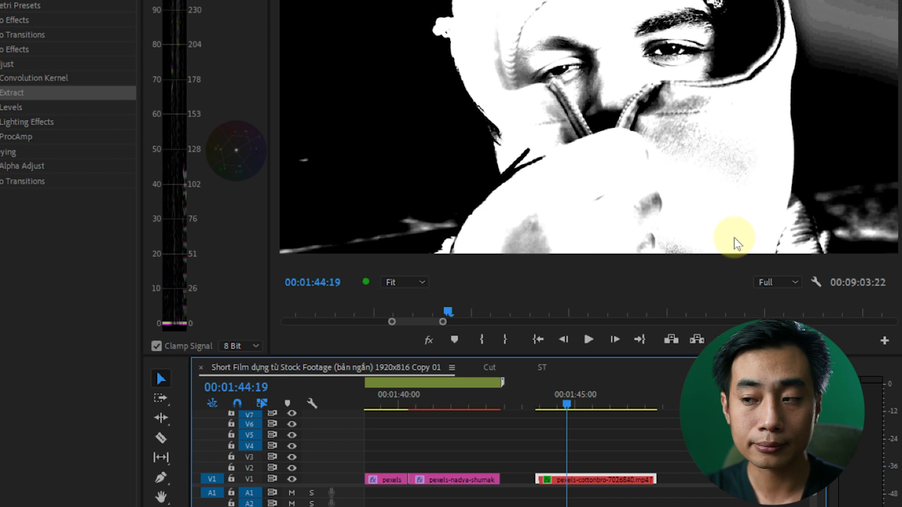
Go to 00:01:45:04 and switch off the Extract effect.
{"action": "left_click", "coordinate": [581, 402]}
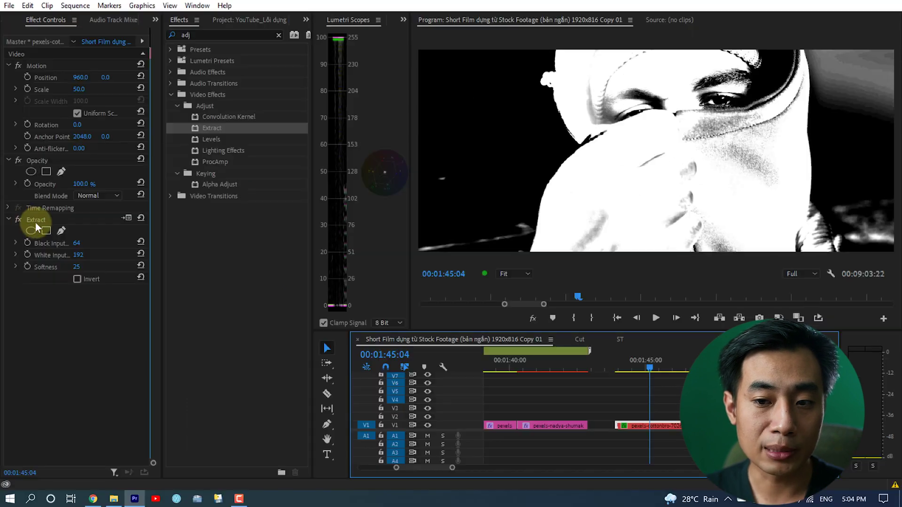
{"action": "left_click", "coordinate": [17, 219]}
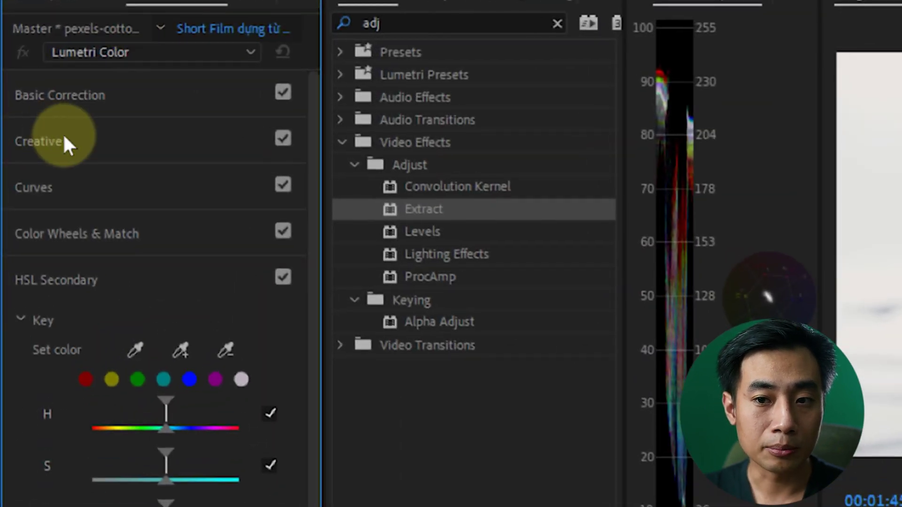
Apply the SL NOIR RED WAVE creative look in Lumetri Color, then return to 00:01:44:03.
{"action": "left_click", "coordinate": [64, 137]}
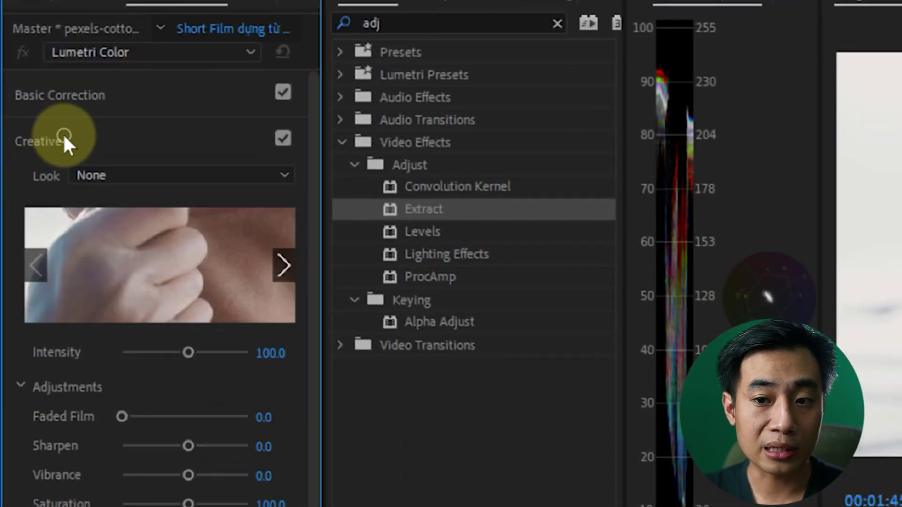
{"action": "left_click", "coordinate": [118, 175]}
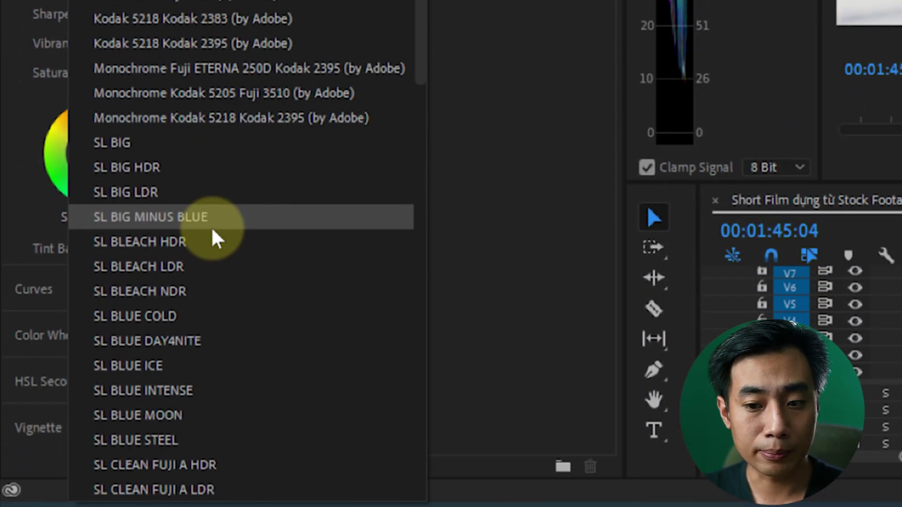
{"action": "scroll", "coordinate": [213, 231], "scroll_direction": "down", "scroll_amount": 10}
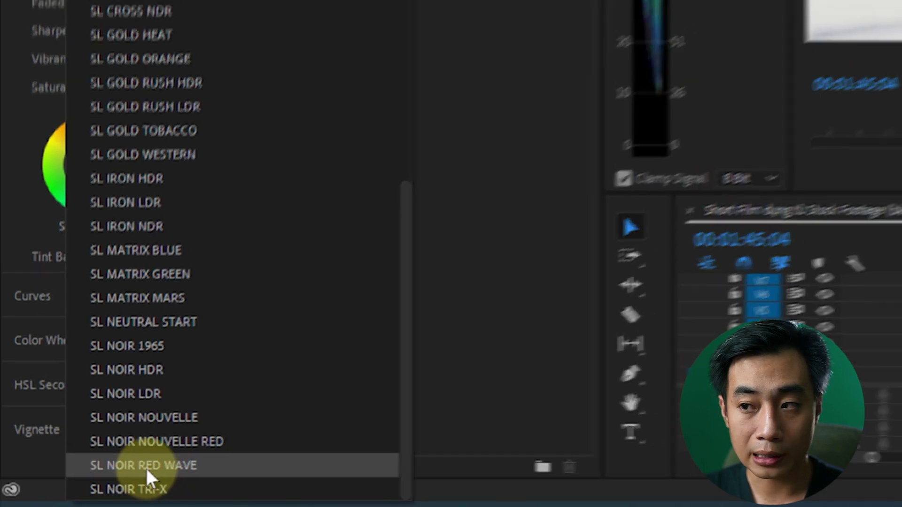
{"action": "left_click", "coordinate": [147, 467]}
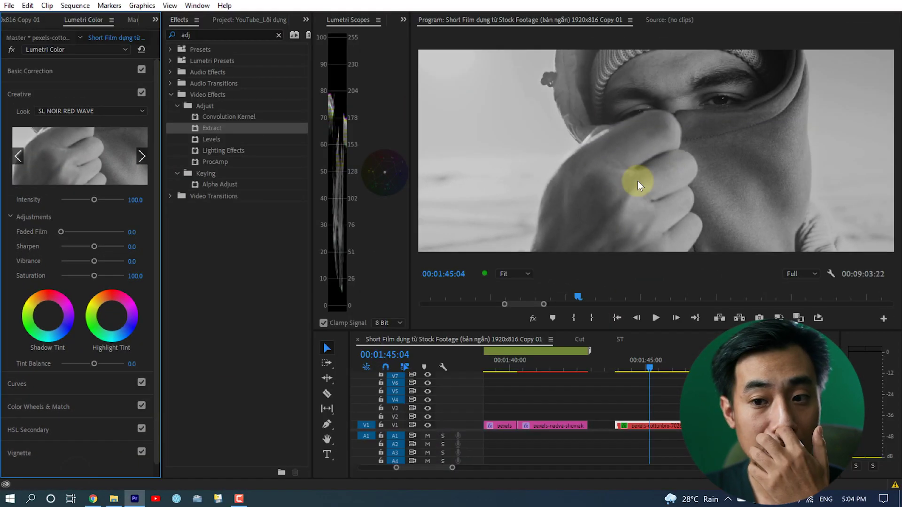
{"action": "left_click", "coordinate": [103, 93]}
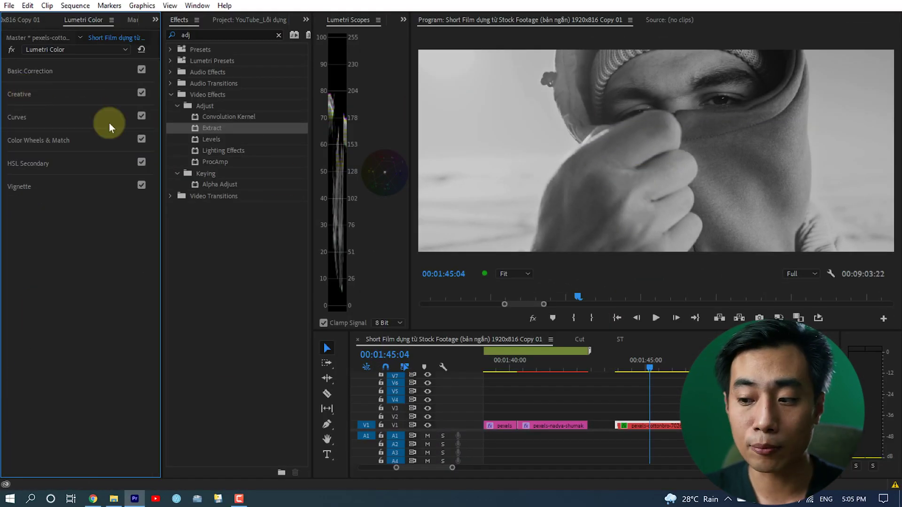
{"action": "left_click_drag", "start_coordinate": [649, 372], "coordinate": [623, 361]}
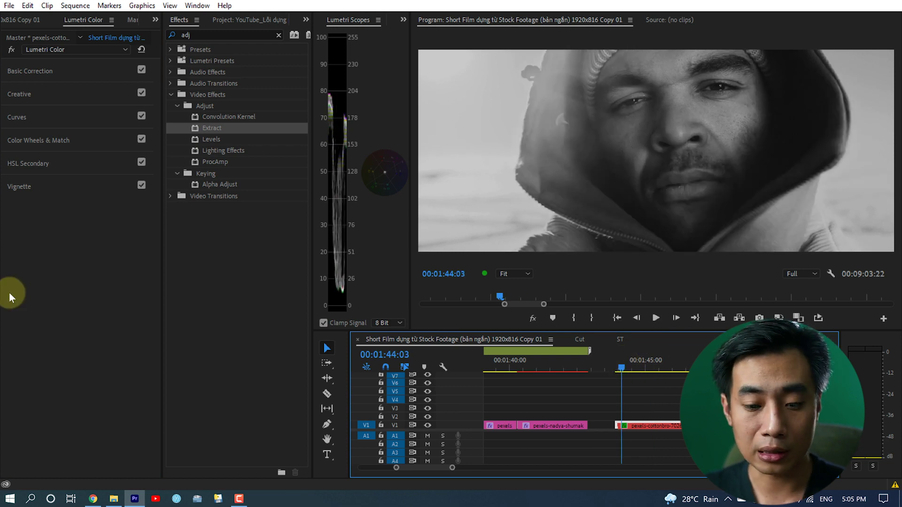
{"action": "key", "text": "shift+5"}
Turn Lumetri Color off, re-enable Extract and raise its softness to 63.
{"action": "left_click", "coordinate": [22, 290]}
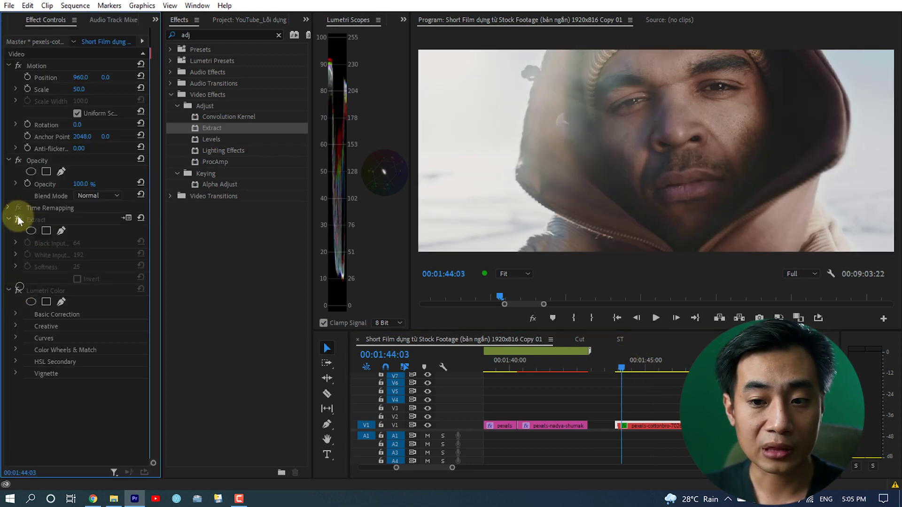
{"action": "left_click", "coordinate": [21, 219]}
{"action": "left_click", "coordinate": [624, 117]}
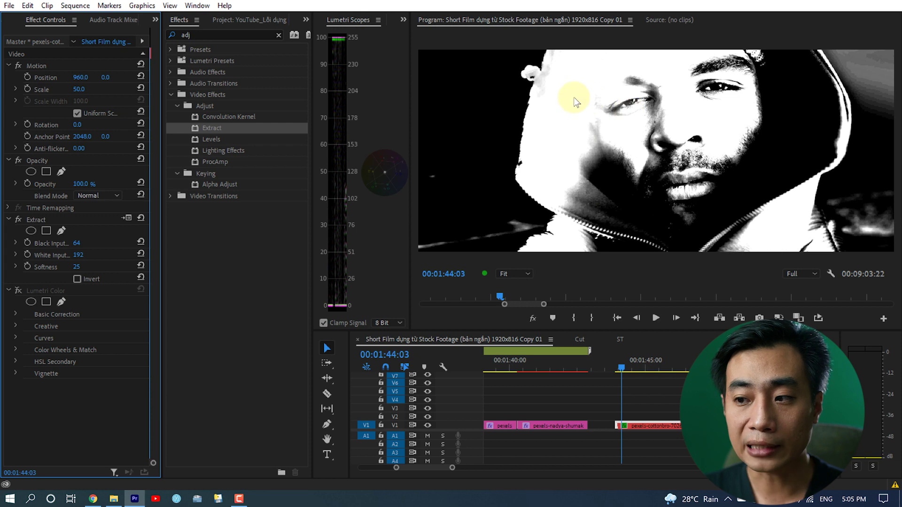
{"action": "left_click", "coordinate": [15, 267]}
{"action": "left_click_drag", "start_coordinate": [48, 288], "coordinate": [91, 288]}
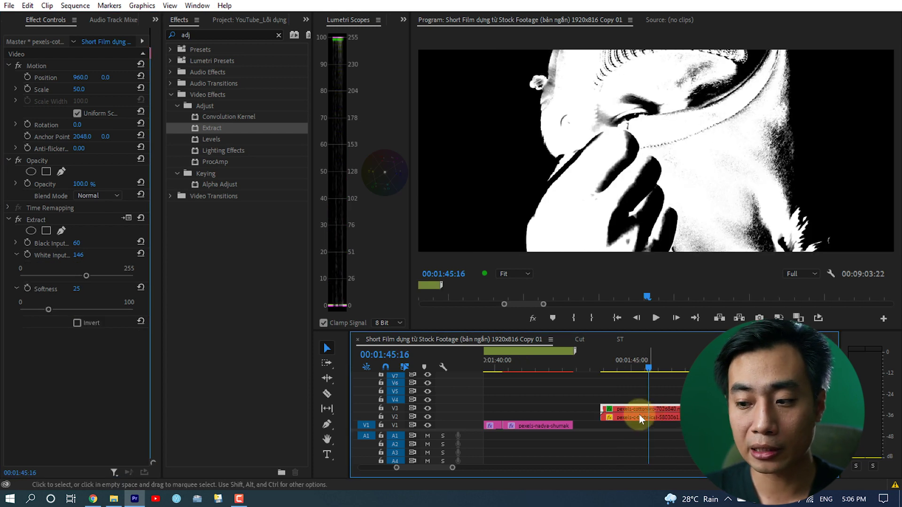
Toggle the V3 clip's Extract effect at 00:01:45:24, then select the trail clip on V2.
{"action": "left_click", "coordinate": [639, 408]}
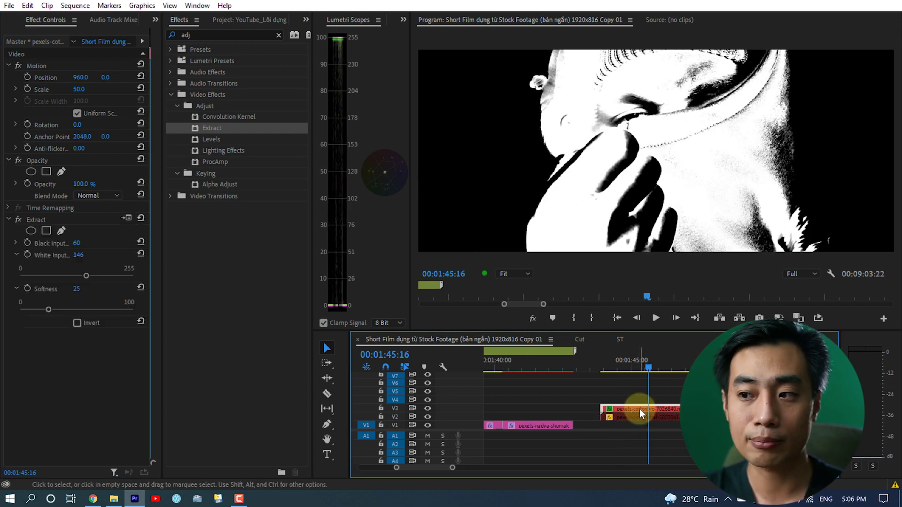
{"action": "left_click", "coordinate": [18, 220]}
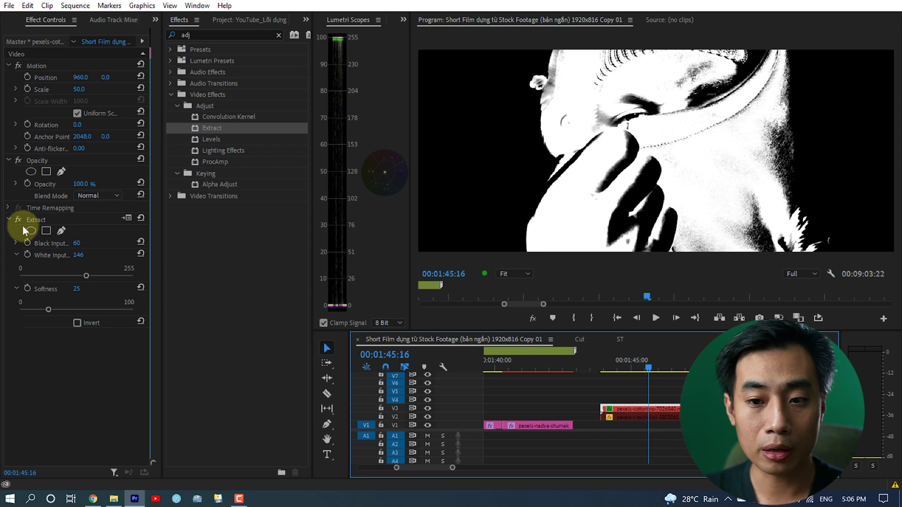
{"action": "left_click", "coordinate": [634, 362]}
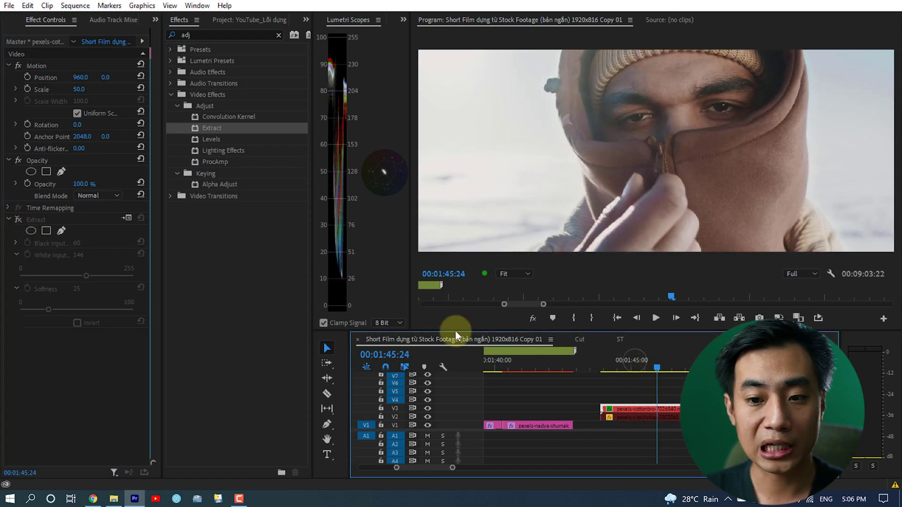
{"action": "left_click", "coordinate": [20, 220]}
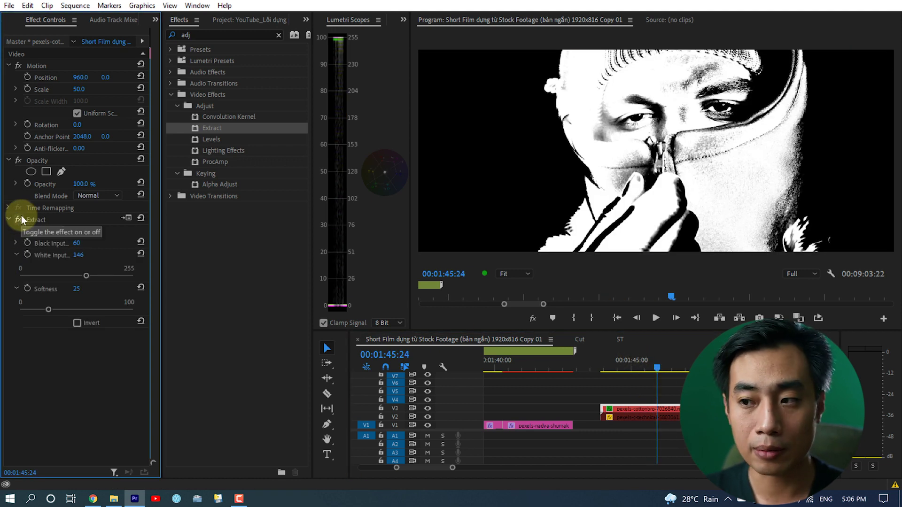
{"action": "left_click", "coordinate": [634, 407]}
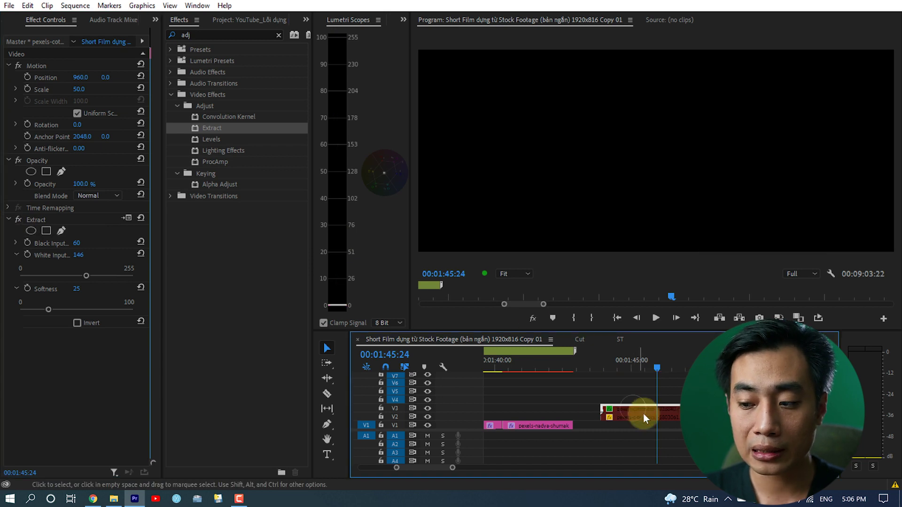
{"action": "left_click", "coordinate": [627, 176]}
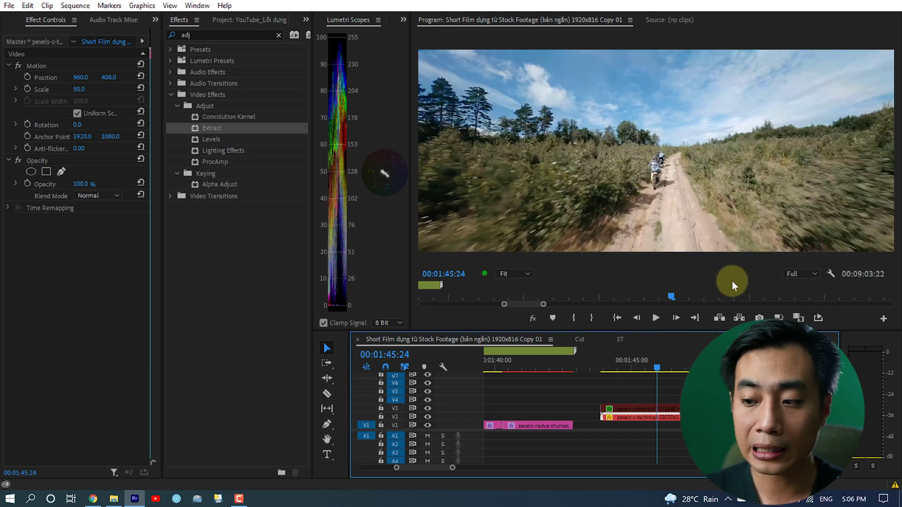
Search 'matte' and apply Track Matte Key to the V2 trail clip.
{"action": "left_click_drag", "start_coordinate": [645, 371], "coordinate": [627, 421]}
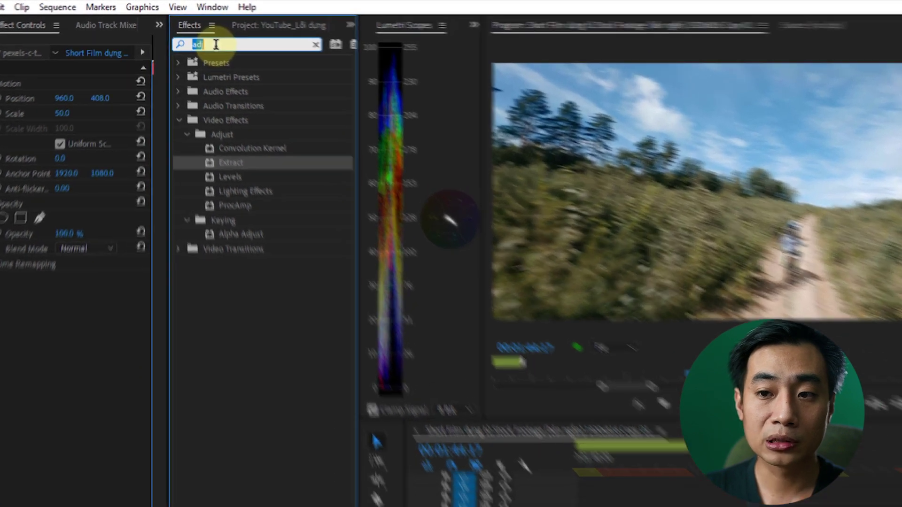
{"action": "double_click", "coordinate": [204, 37]}
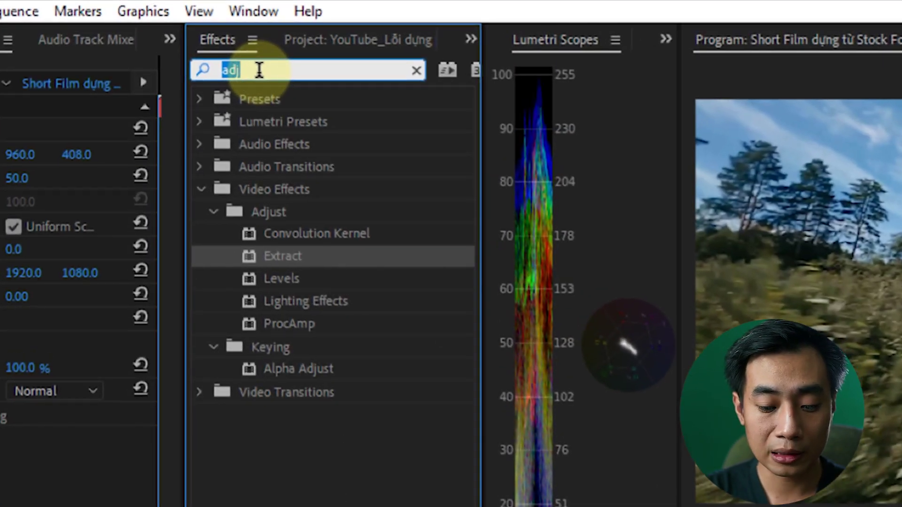
{"action": "type", "text": "matte"}
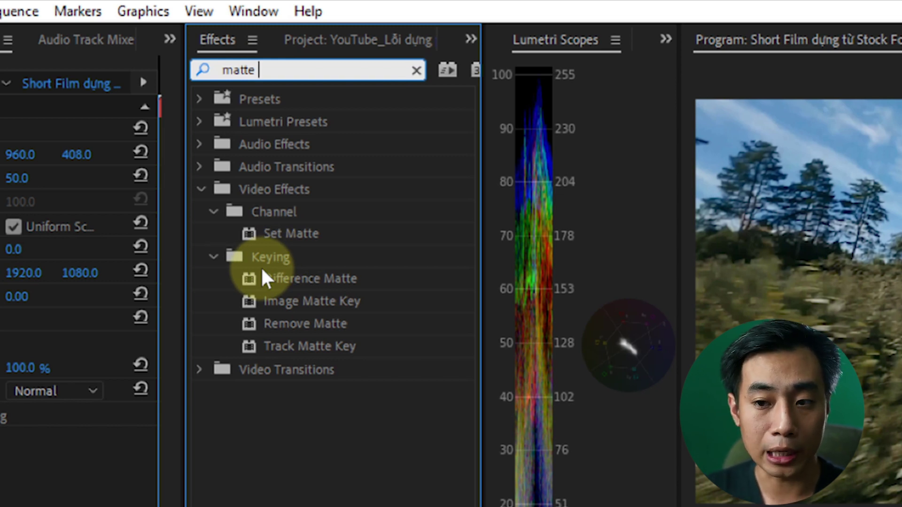
{"action": "mouse_move", "coordinate": [302, 346]}
{"action": "left_mouse_down"}
{"action": "mouse_move", "coordinate": [414, 370]}
{"action": "mouse_move", "coordinate": [403, 365]}
{"action": "left_mouse_up"}
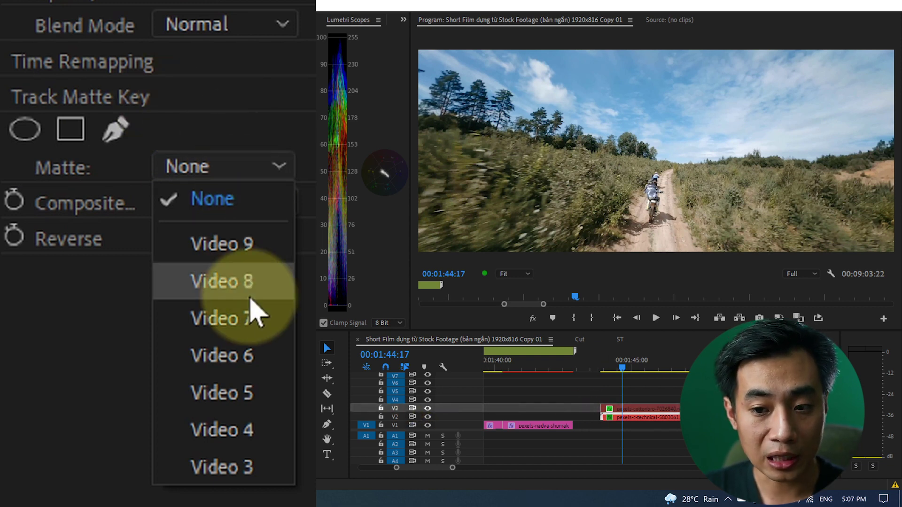
Set the Track Matte Key to Matte Video 3 with Matte Luma compositing.
{"action": "left_click", "coordinate": [247, 455]}
{"action": "left_click", "coordinate": [227, 203]}
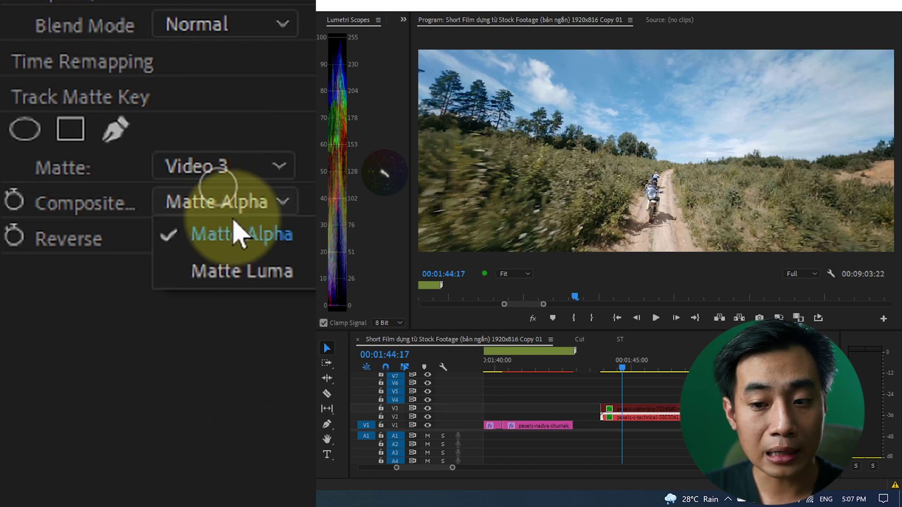
{"action": "left_click", "coordinate": [250, 267]}
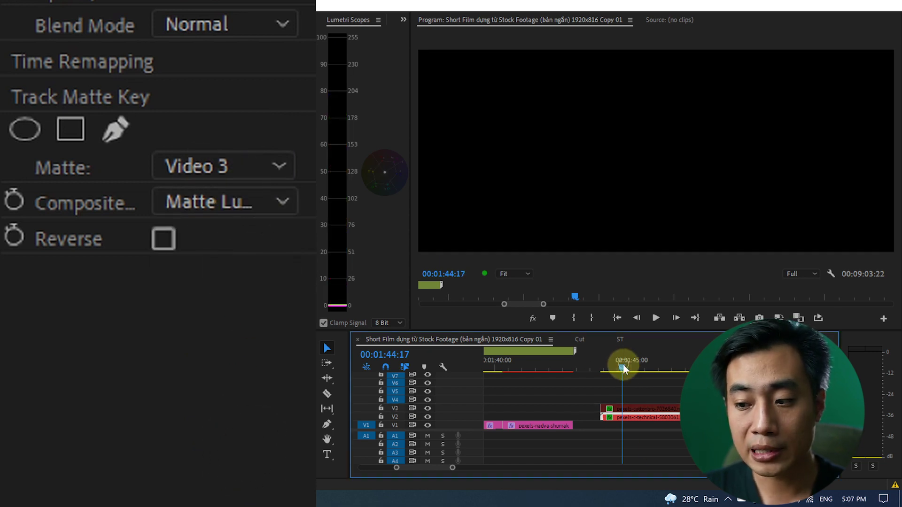
{"action": "left_click", "coordinate": [638, 406]}
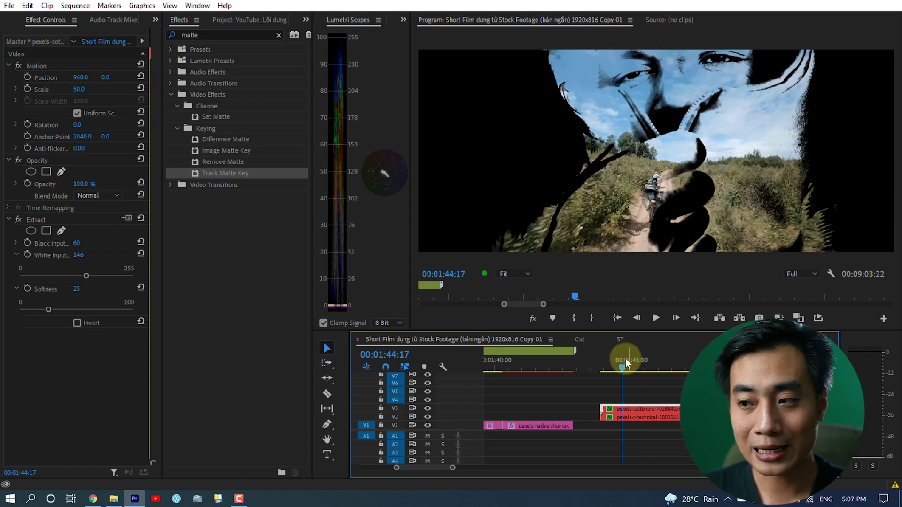
Mark the matted clips as the play range and preview them.
{"action": "key", "text": "Up"}
{"action": "key", "text": "x"}
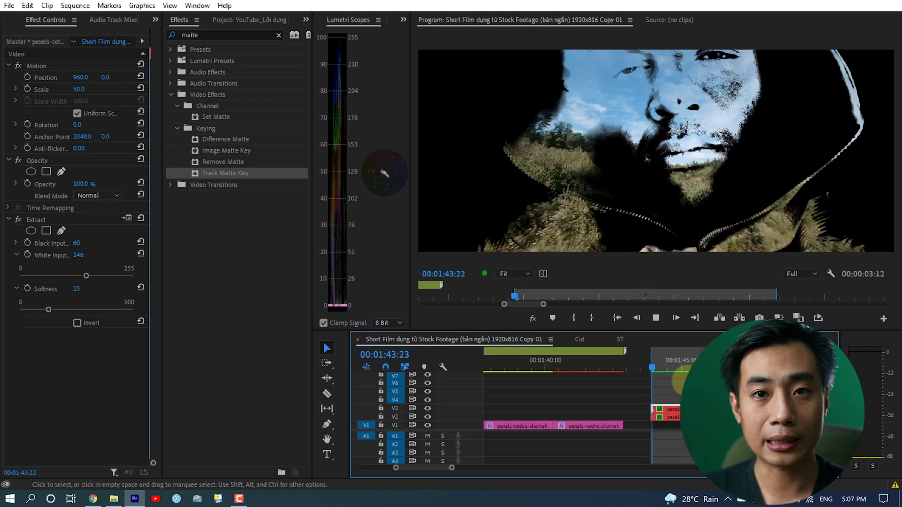
{"action": "key", "text": "space"}
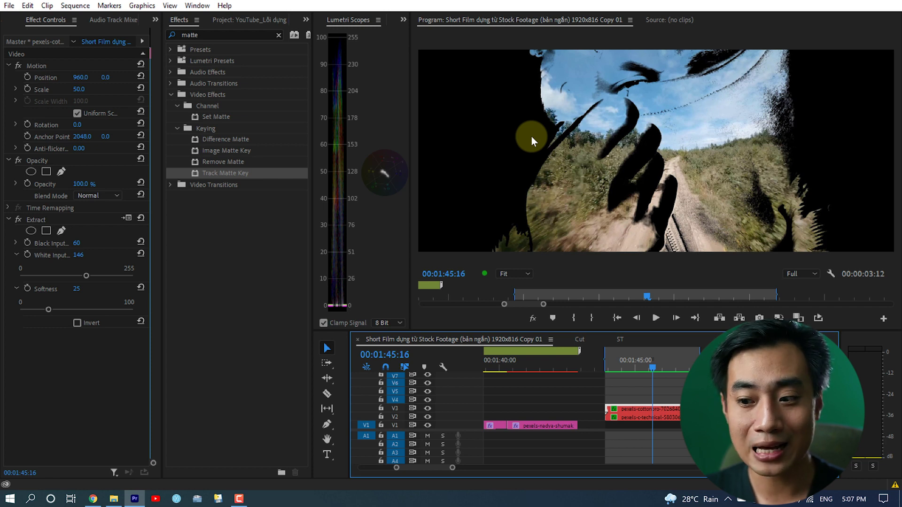
Move the lake clip onto V1 beneath the matted clips at 01:45 and play the composite.
{"action": "key", "text": "minus"}
{"action": "left_click_drag", "start_coordinate": [509, 428], "coordinate": [644, 427]}
{"action": "key", "text": "space"}
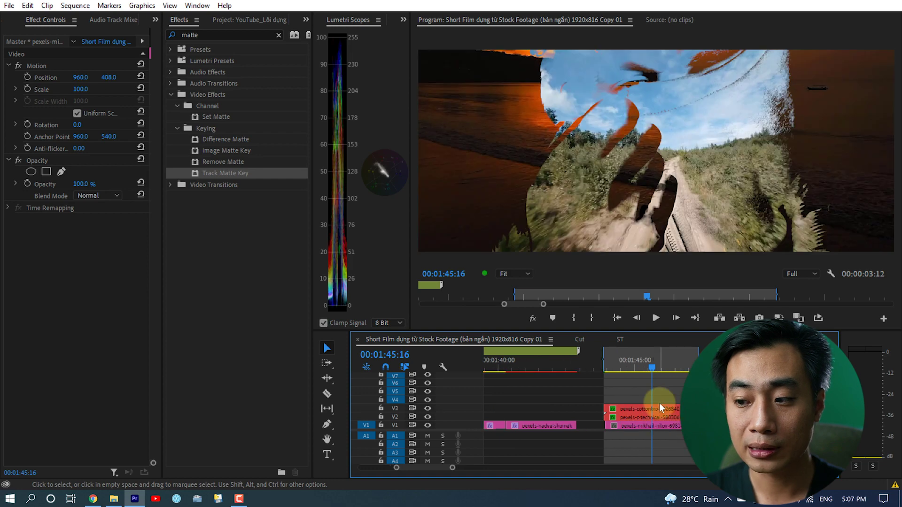
{"action": "left_click", "coordinate": [676, 387]}
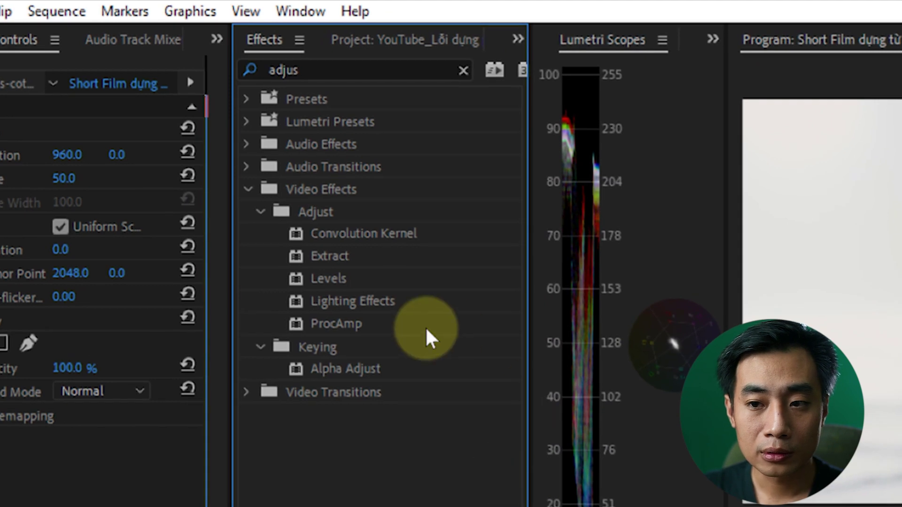
Apply Levels to the red hooded-face clip and preview it.
{"action": "left_click", "coordinate": [227, 158]}
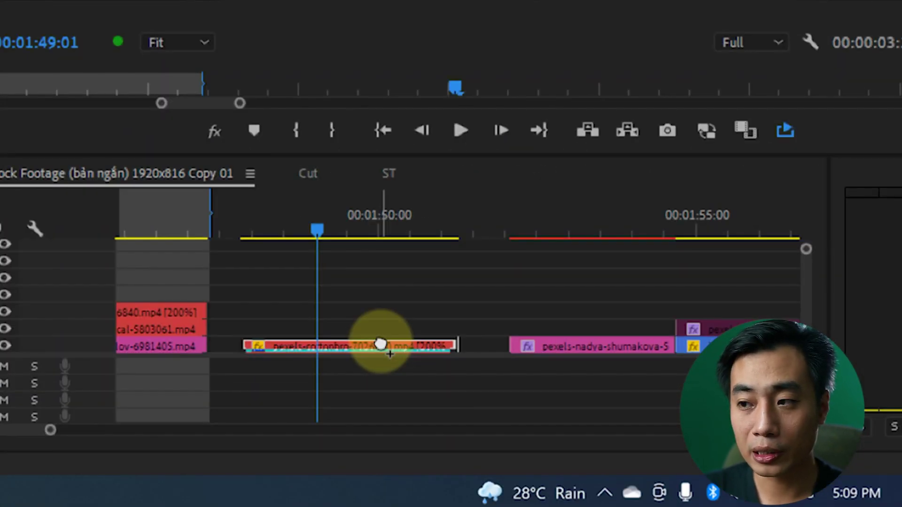
{"action": "left_click_drag", "start_coordinate": [332, 286], "coordinate": [382, 346]}
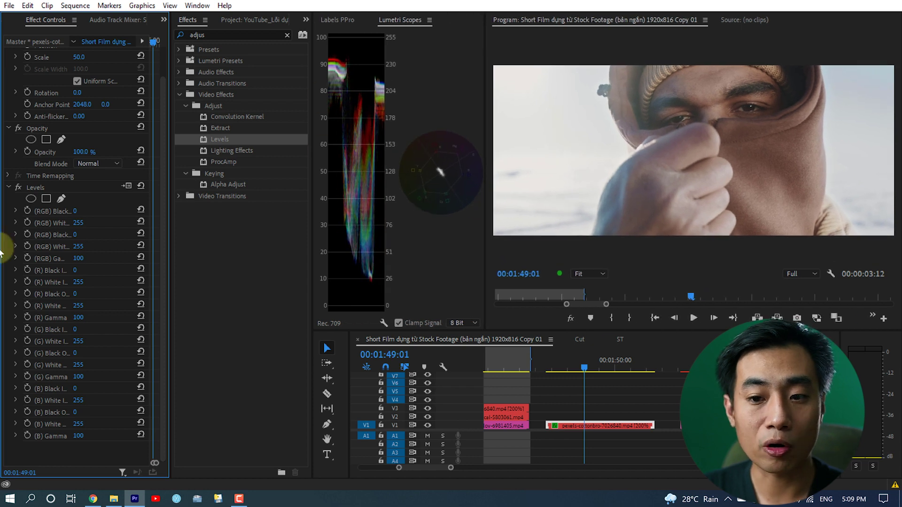
{"action": "key", "text": "space"}
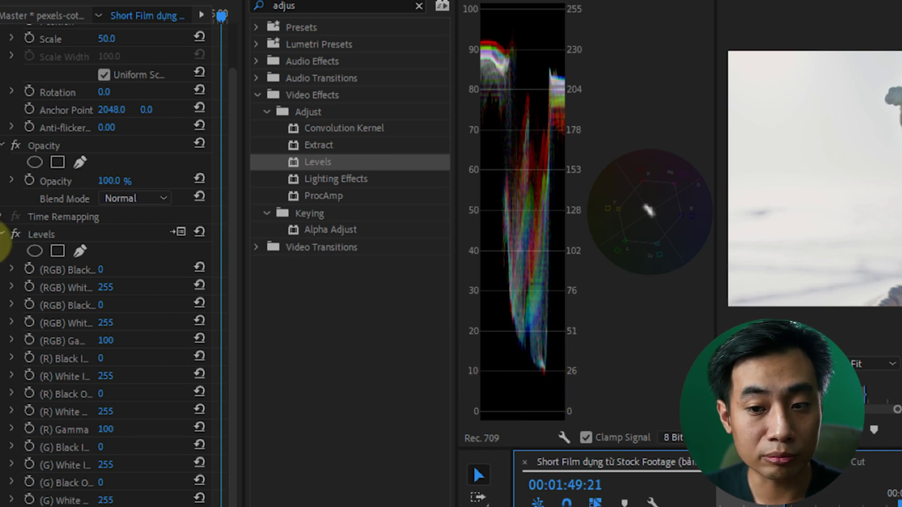
Set Levels RGB black input to 25, lower the white input, and push red black input to 255.
{"action": "left_click", "coordinate": [12, 270]}
{"action": "left_click_drag", "start_coordinate": [20, 300], "coordinate": [41, 303]}
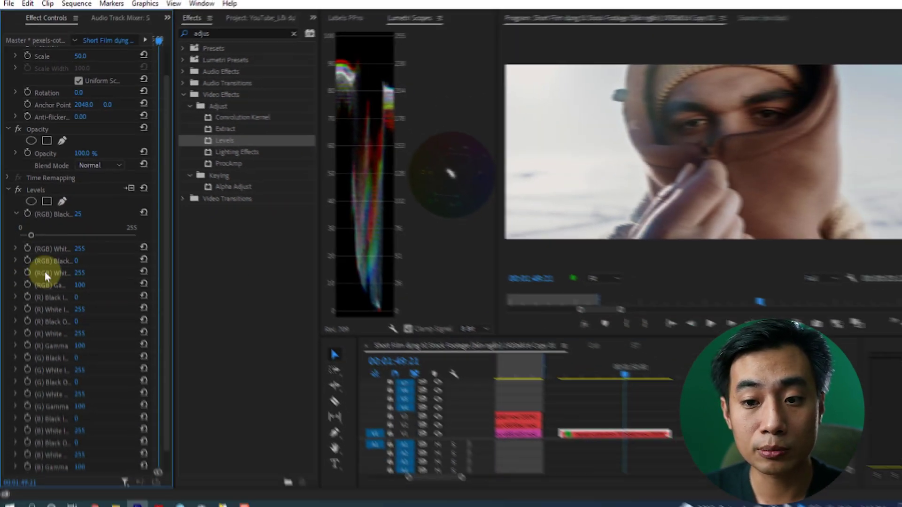
{"action": "left_click_drag", "start_coordinate": [34, 232], "coordinate": [31, 232]}
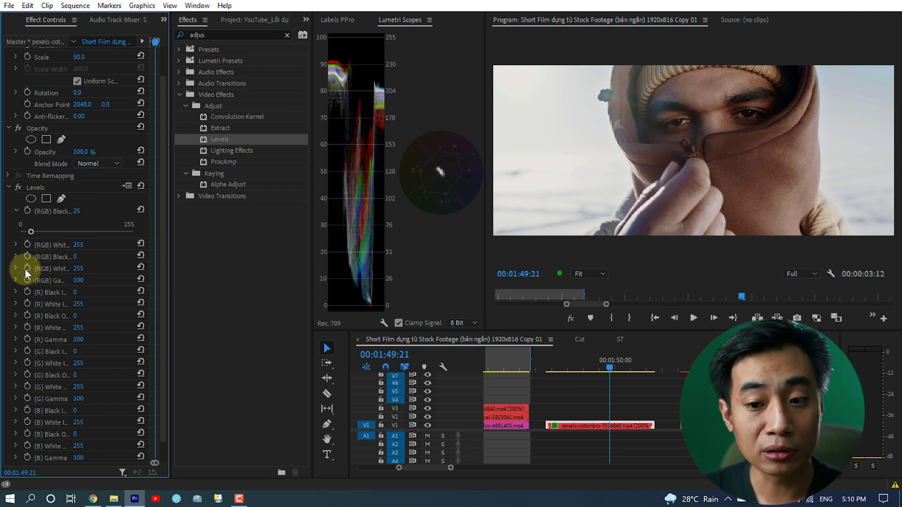
{"action": "left_click", "coordinate": [15, 245]}
{"action": "left_click_drag", "start_coordinate": [133, 265], "coordinate": [132, 265]}
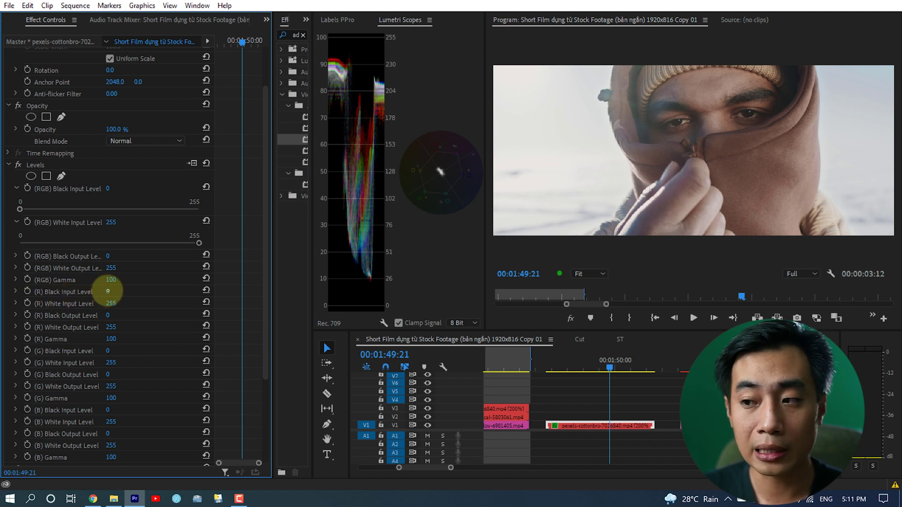
{"action": "left_click_drag", "start_coordinate": [107, 291], "coordinate": [208, 291]}
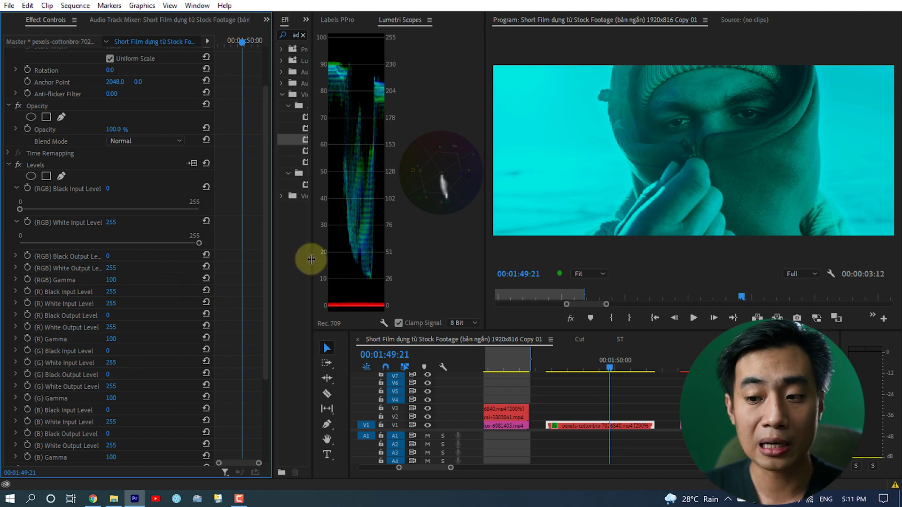
{"action": "left_click", "coordinate": [13, 167]}
Switch Levels off and drag the Lumetri red curve's top point down to the bottom.
{"action": "left_click", "coordinate": [19, 220]}
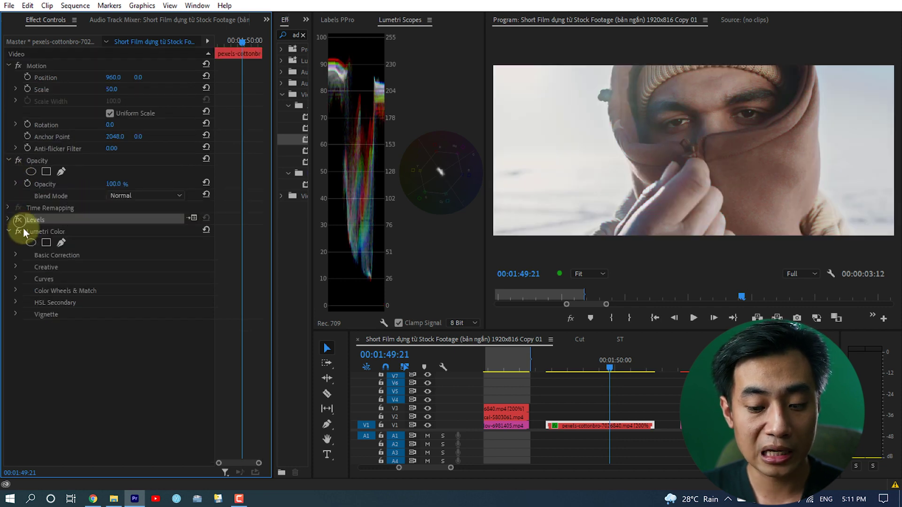
{"action": "left_click", "coordinate": [24, 229]}
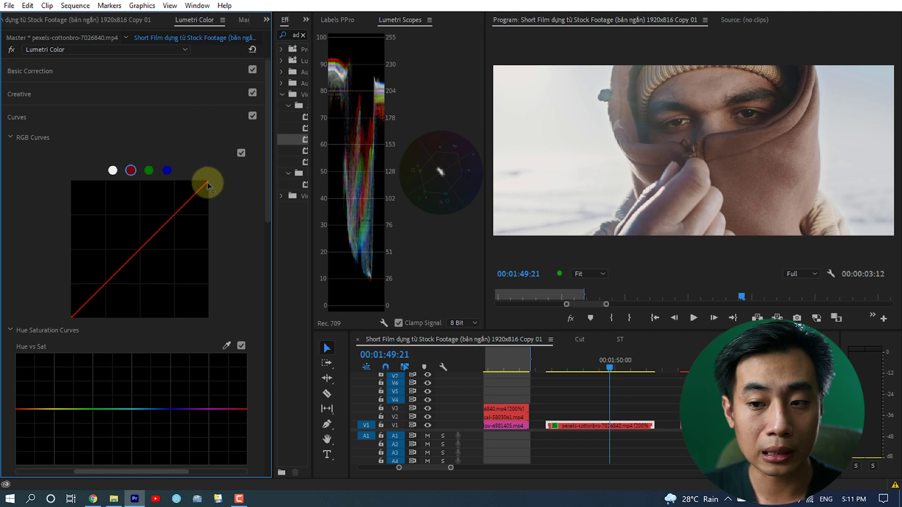
{"action": "left_click_drag", "start_coordinate": [207, 182], "coordinate": [264, 348]}
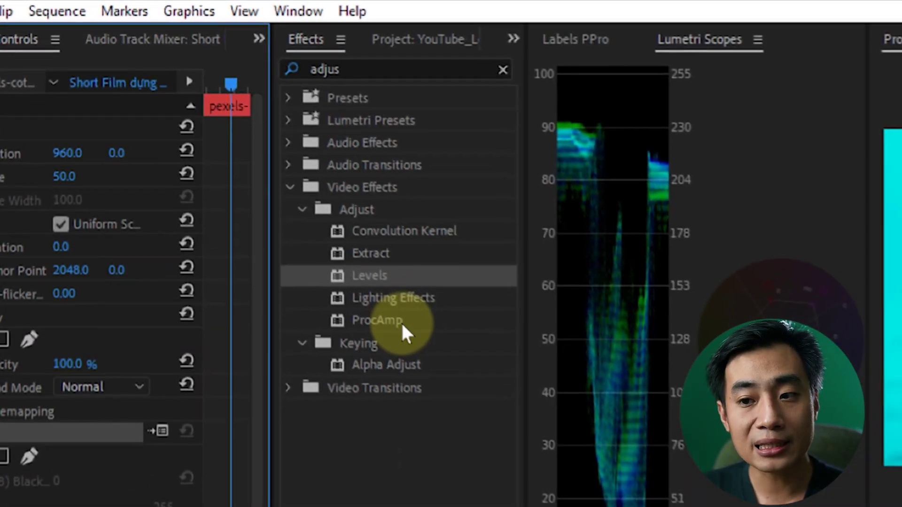
Apply Lighting Effects to the paraglider clip and move to 01:48:07.
{"action": "left_click", "coordinate": [386, 302]}
{"action": "left_click_drag", "start_coordinate": [385, 302], "coordinate": [577, 376]}
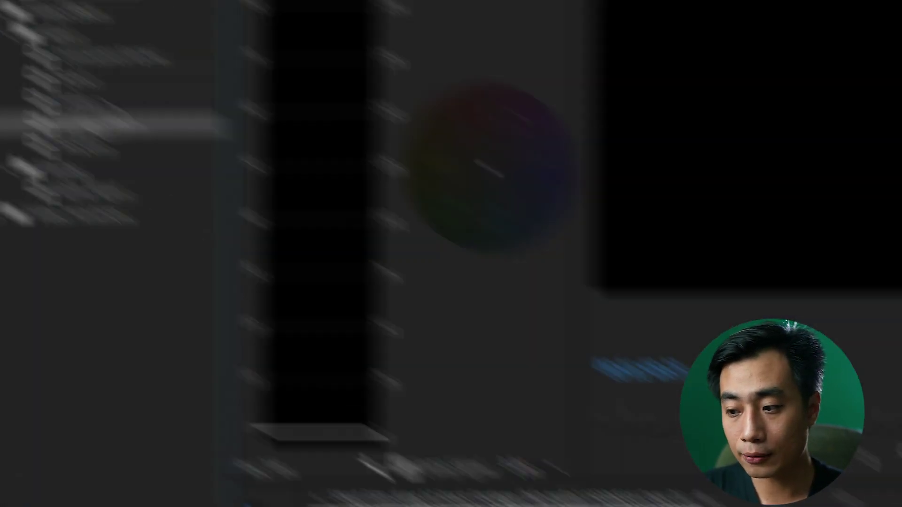
{"action": "left_click", "coordinate": [584, 248]}
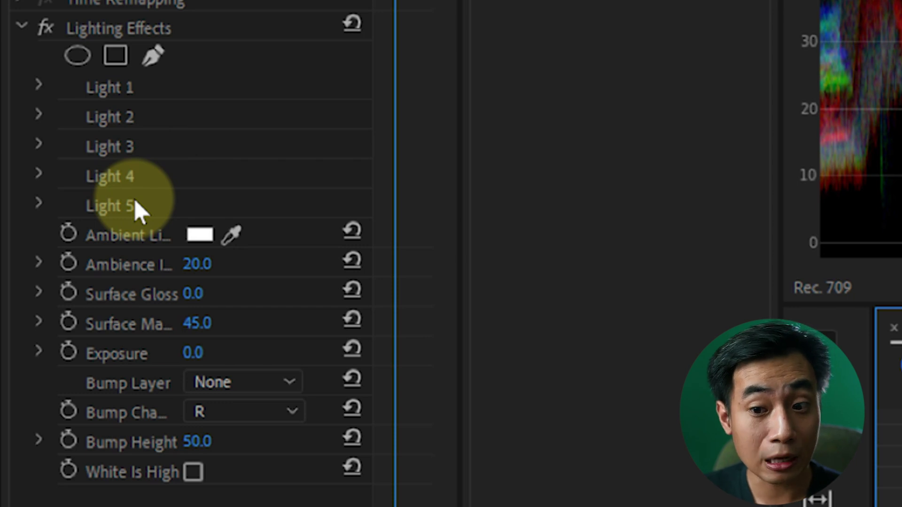
Change Light 1's Light Type from Spotlight to Omni.
{"action": "left_click", "coordinate": [38, 85]}
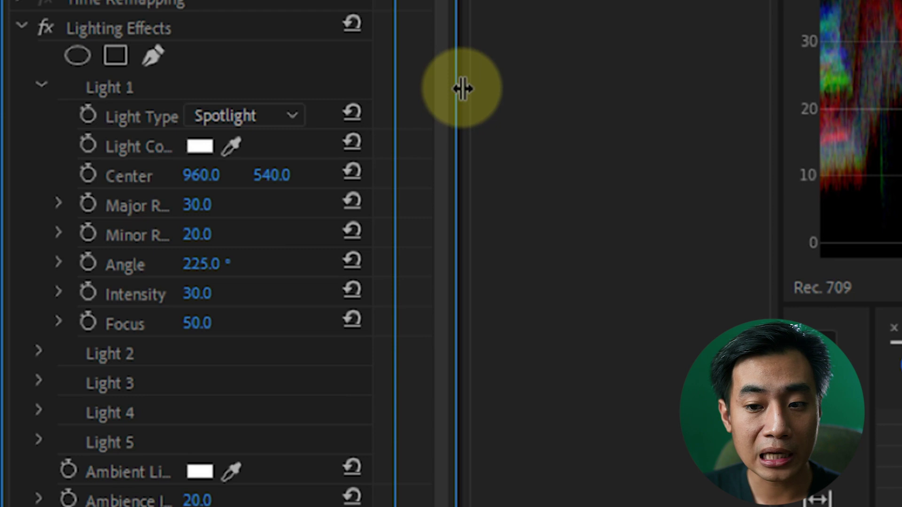
{"action": "left_click_drag", "start_coordinate": [463, 88], "coordinate": [541, 103]}
{"action": "left_click", "coordinate": [308, 120]}
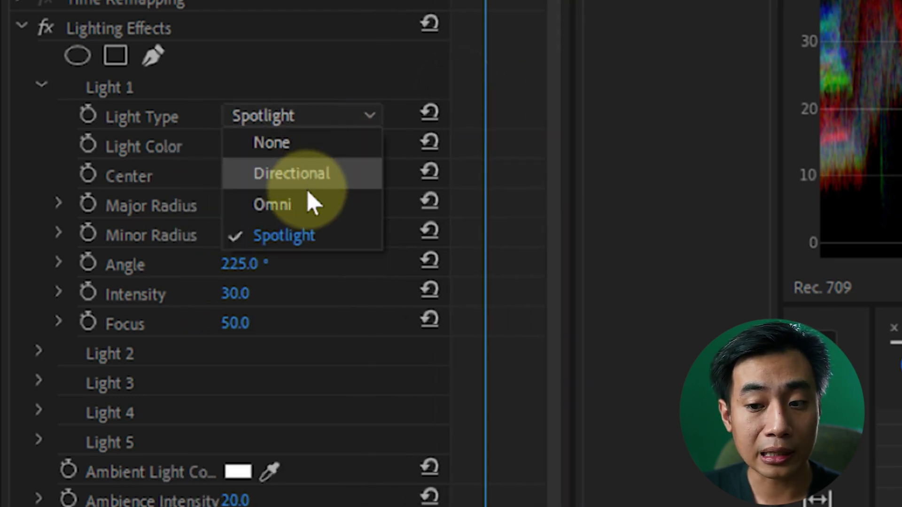
{"action": "left_click", "coordinate": [303, 205]}
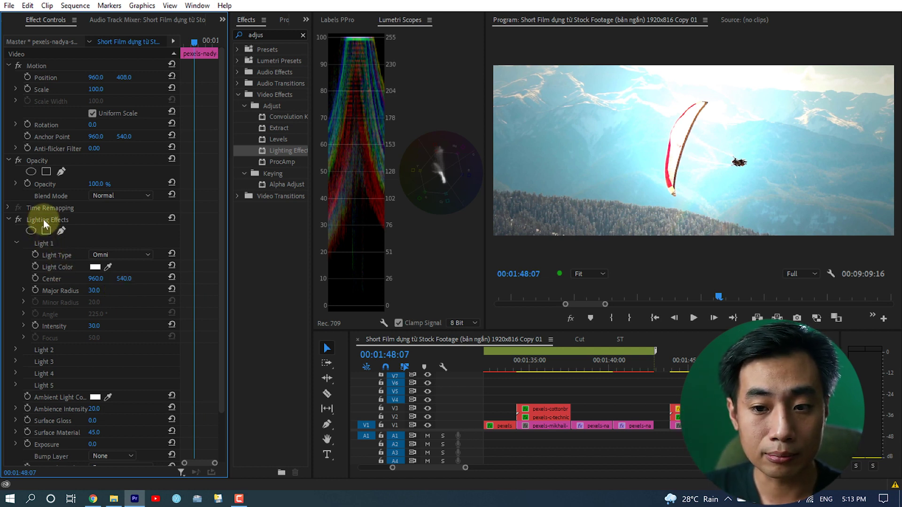
Move the omni light's centre to the upper-right sky at 1366.4, 172.5, with radius 34 and intensity 30.
{"action": "left_click_drag", "start_coordinate": [702, 155], "coordinate": [620, 185]}
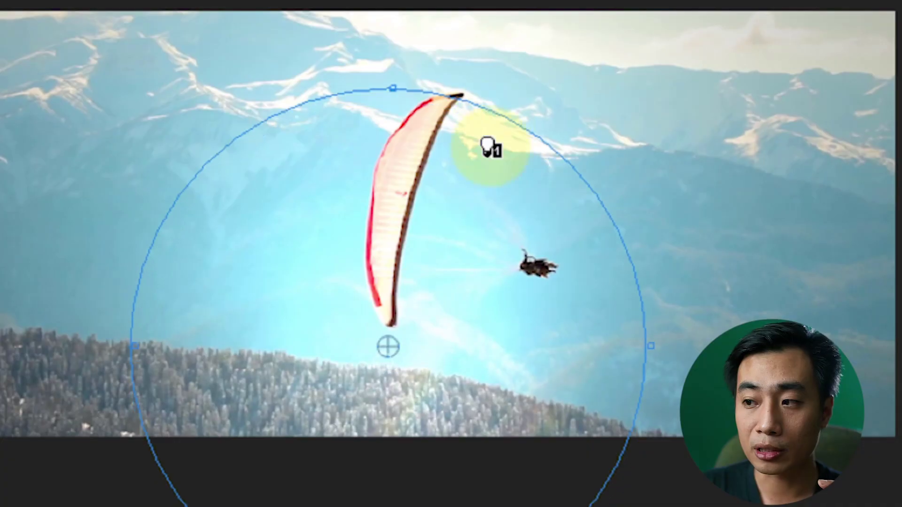
{"action": "left_click_drag", "start_coordinate": [488, 148], "coordinate": [606, 33]}
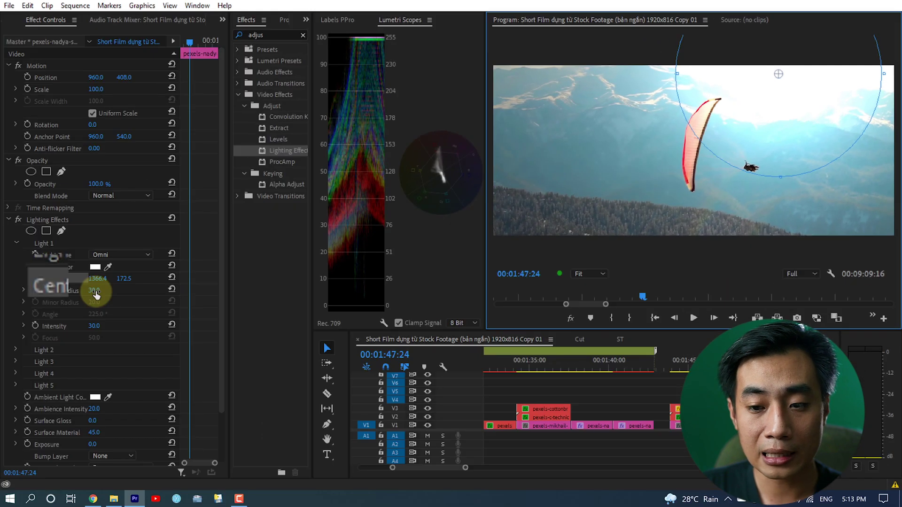
{"action": "left_click_drag", "start_coordinate": [95, 293], "coordinate": [162, 299]}
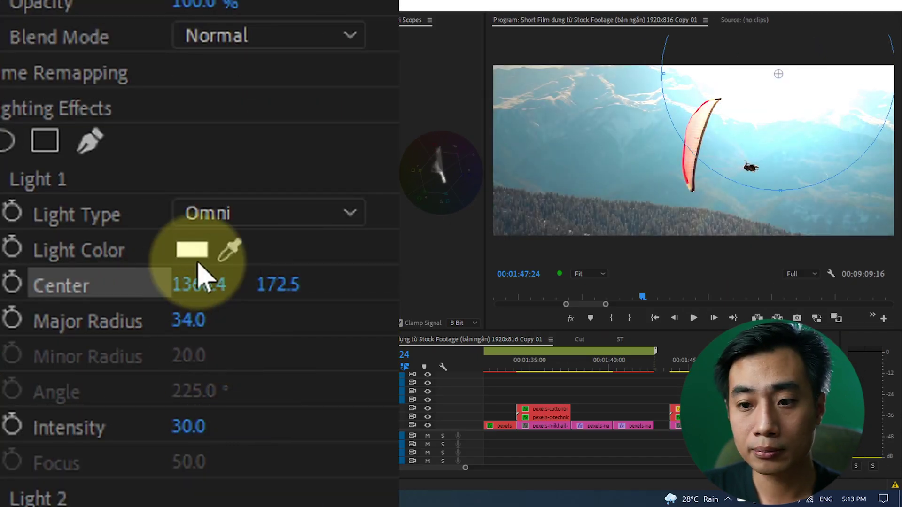
Set Light 1's colour to warm peach FFCB99 and lower its intensity to 20.
{"action": "left_click", "coordinate": [192, 249]}
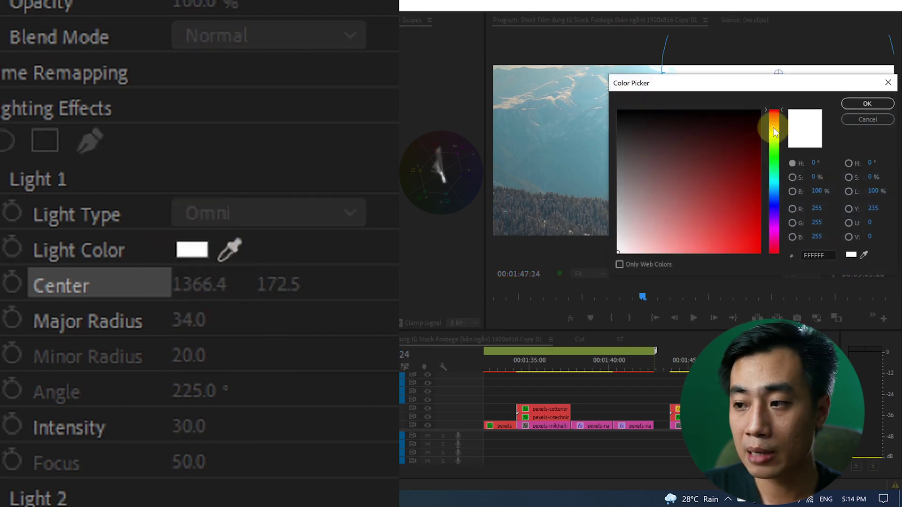
{"action": "left_click_drag", "start_coordinate": [774, 132], "coordinate": [774, 122]}
{"action": "left_click_drag", "start_coordinate": [696, 204], "coordinate": [674, 252]}
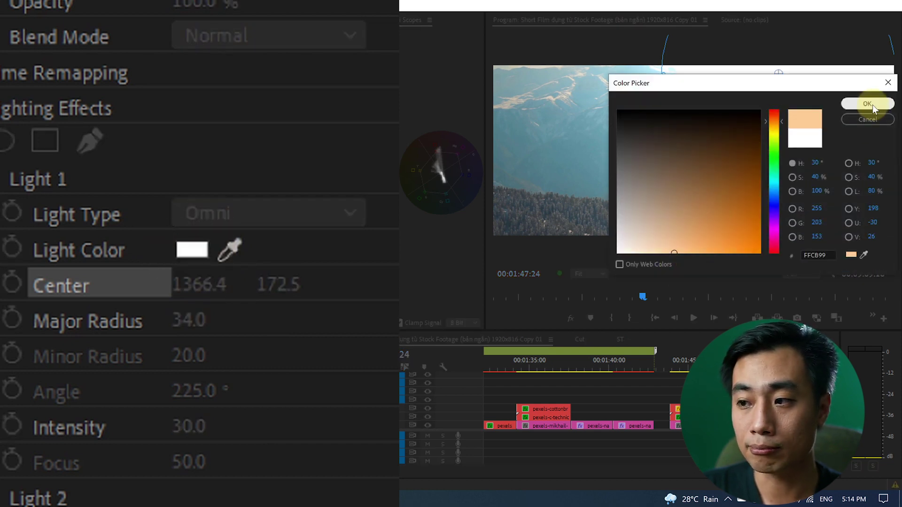
{"action": "left_click", "coordinate": [872, 107]}
{"action": "scroll", "coordinate": [333, 453], "scroll_direction": "down", "scroll_amount": 2}
{"action": "scroll", "coordinate": [279, 430], "scroll_direction": "down", "scroll_amount": 3}
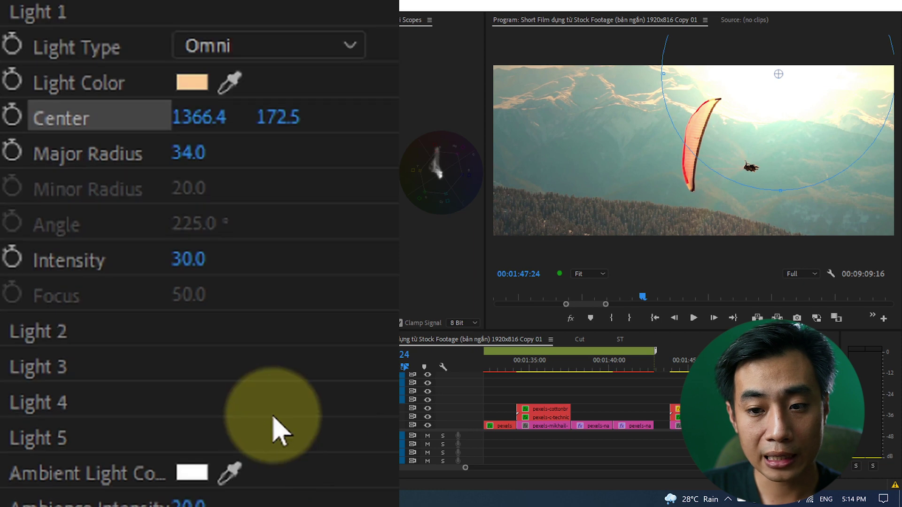
{"action": "mouse_move", "coordinate": [186, 258]}
{"action": "left_mouse_down"}
{"action": "mouse_move", "coordinate": [68, 281]}
{"action": "mouse_move", "coordinate": [218, 263]}
{"action": "left_mouse_up"}
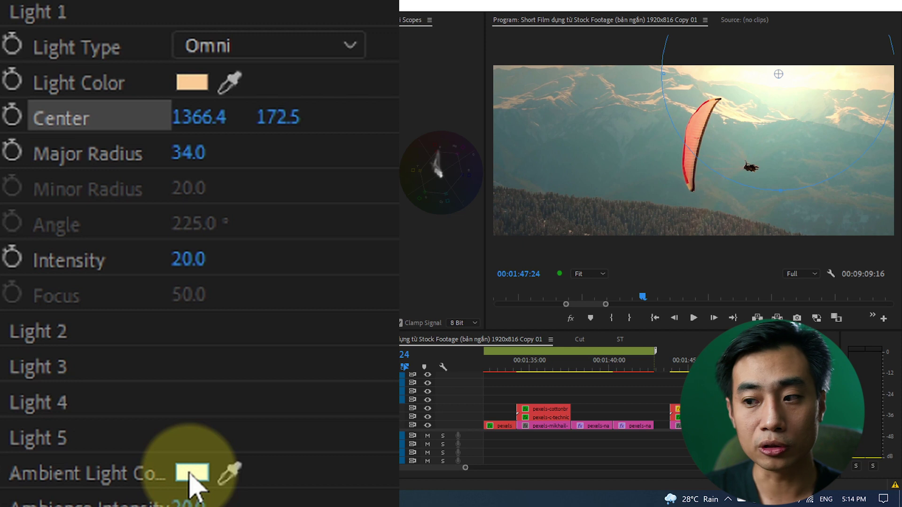
Tint the ambient light colour pale yellow.
{"action": "left_click", "coordinate": [189, 473]}
{"action": "left_click_drag", "start_coordinate": [774, 141], "coordinate": [775, 132]}
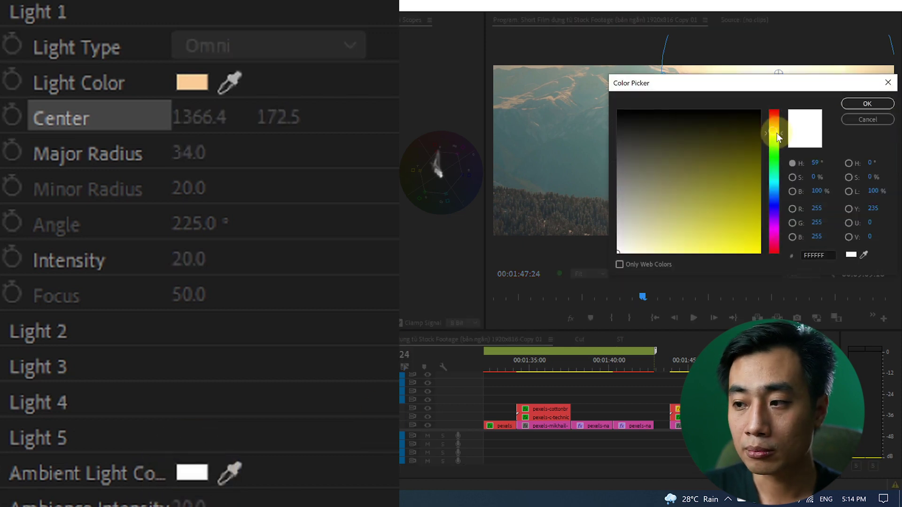
{"action": "left_click", "coordinate": [877, 106]}
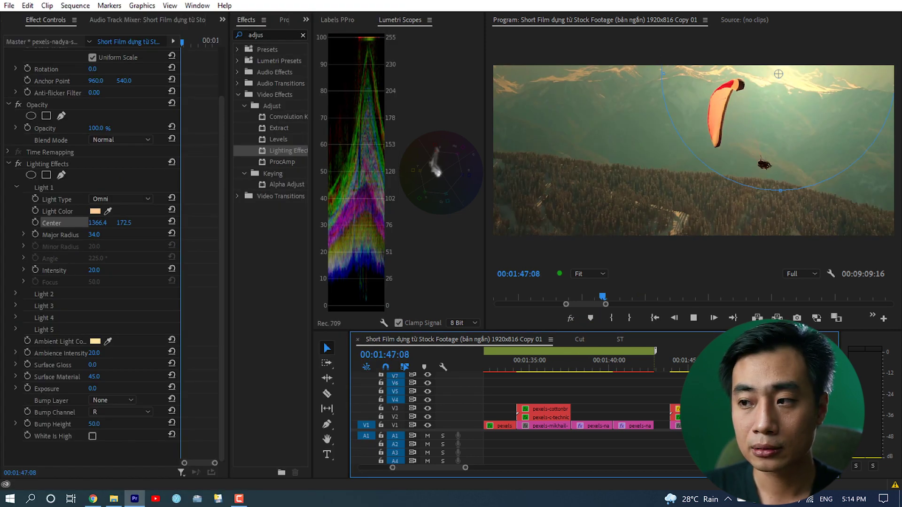
Preview the lit clip, then expand Lighting Effects and widen the panel to show its keyframes.
{"action": "key", "text": "space"}
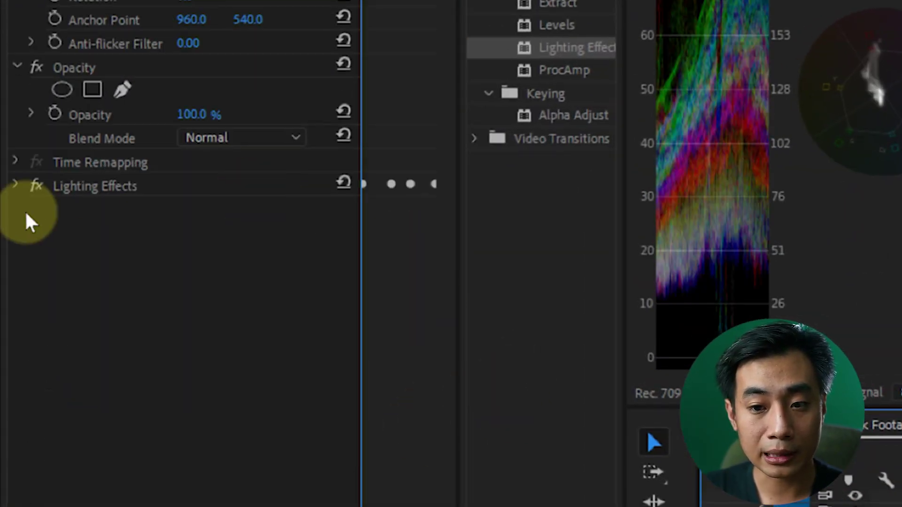
{"action": "left_click", "coordinate": [15, 185]}
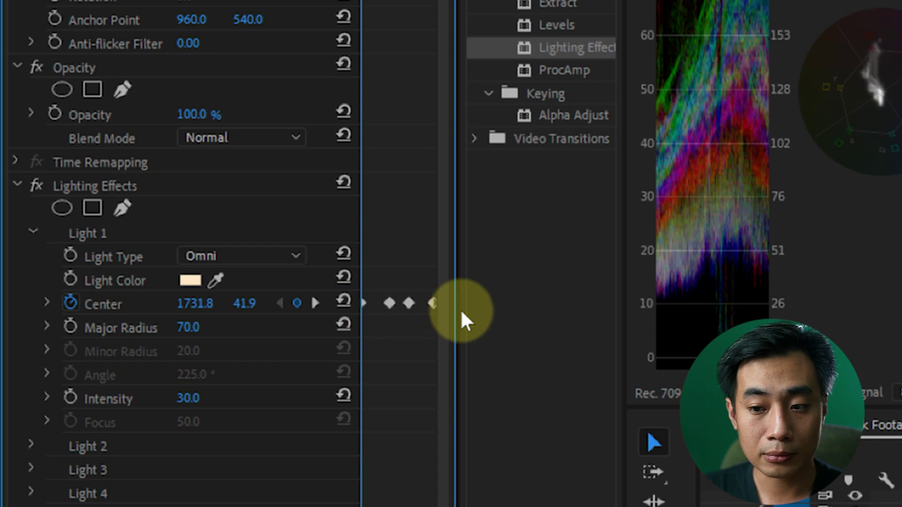
{"action": "left_click_drag", "start_coordinate": [456, 308], "coordinate": [632, 351]}
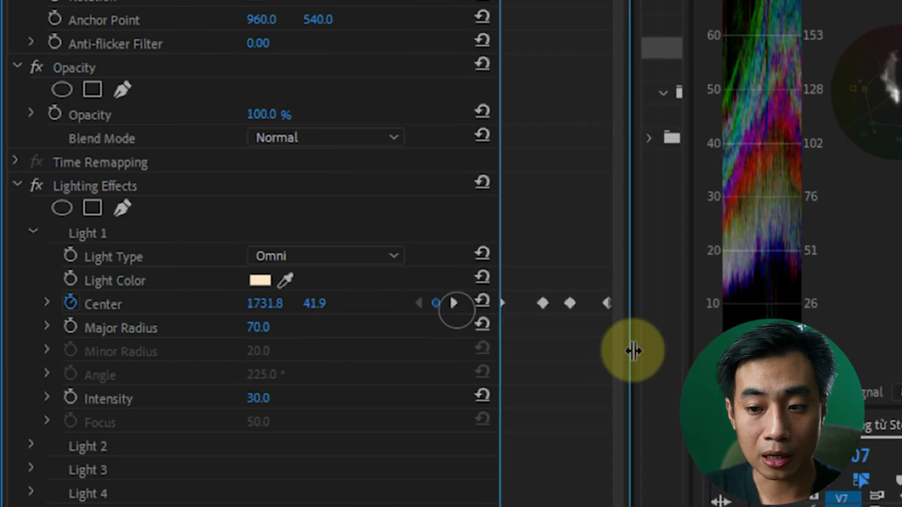
{"action": "left_click_drag", "start_coordinate": [499, 330], "coordinate": [366, 303]}
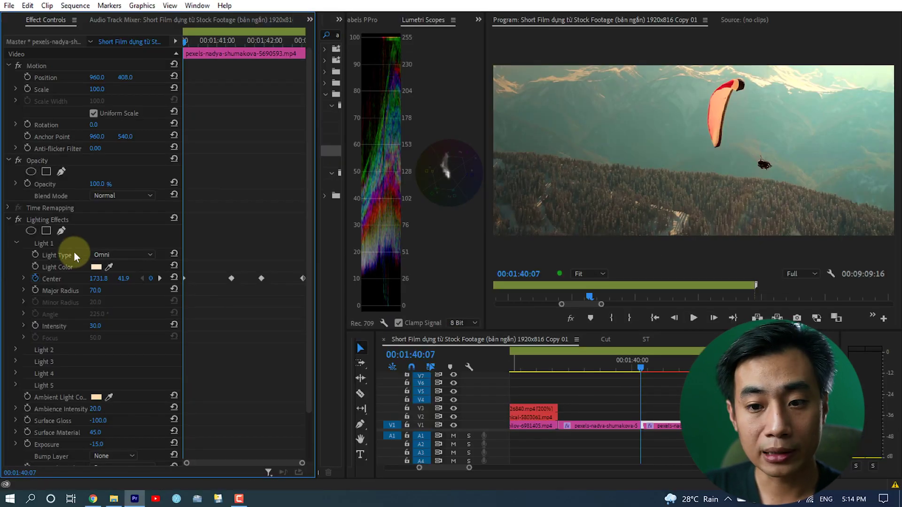
Scrub through the Center keyframes moving from 1731.8, 41.9 to 1440.0, 140.0, then return to the clip start.
{"action": "left_click_drag", "start_coordinate": [635, 363], "coordinate": [673, 362]}
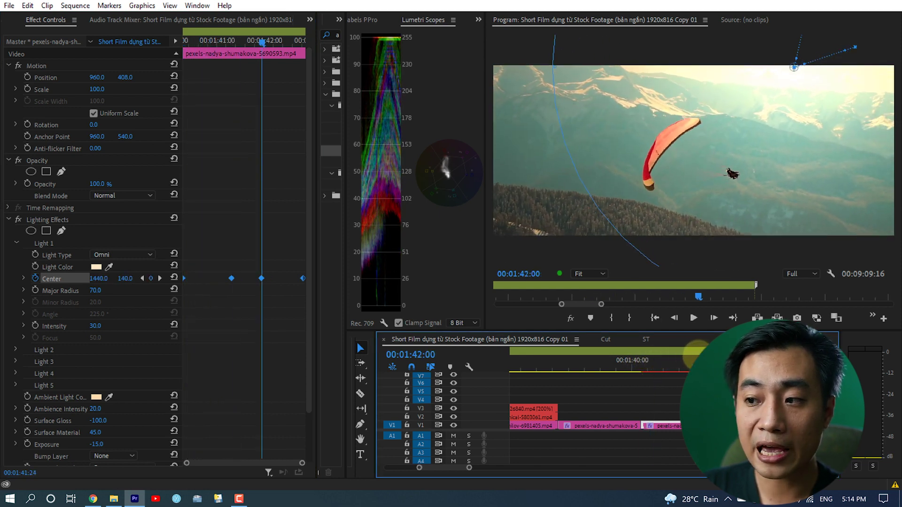
{"action": "key", "text": "Up"}
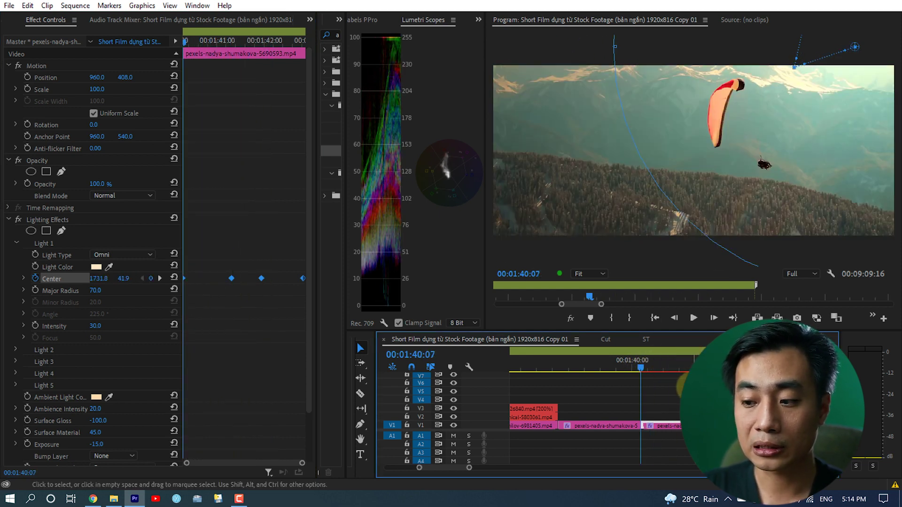
{"action": "left_click", "coordinate": [688, 388]}
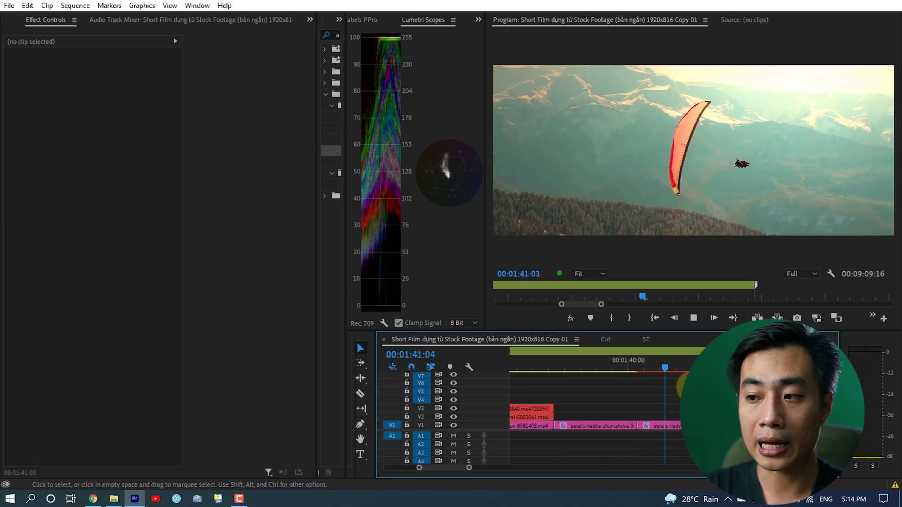
Test ProcAmp brightness and reset it to 0.0, then lower the Lumetri exposure to -0.5.
{"action": "key", "text": "space"}
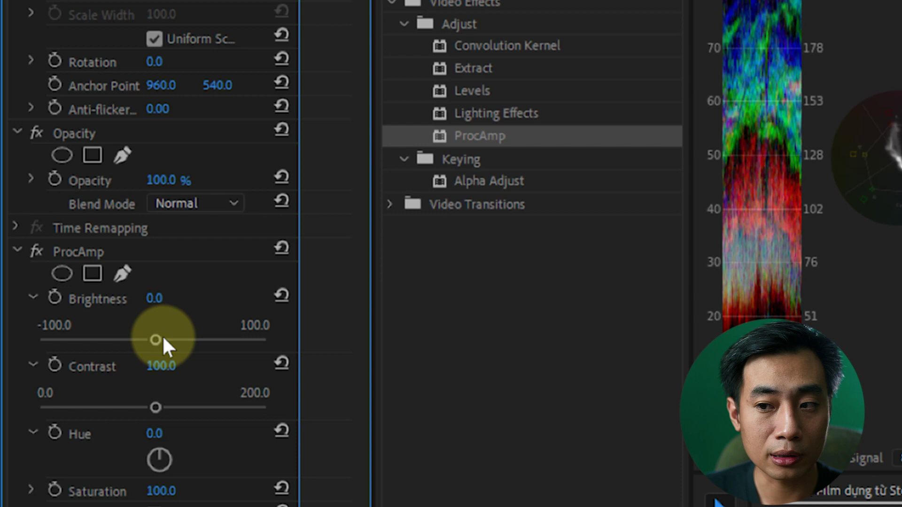
{"action": "left_click_drag", "start_coordinate": [155, 339], "coordinate": [181, 339]}
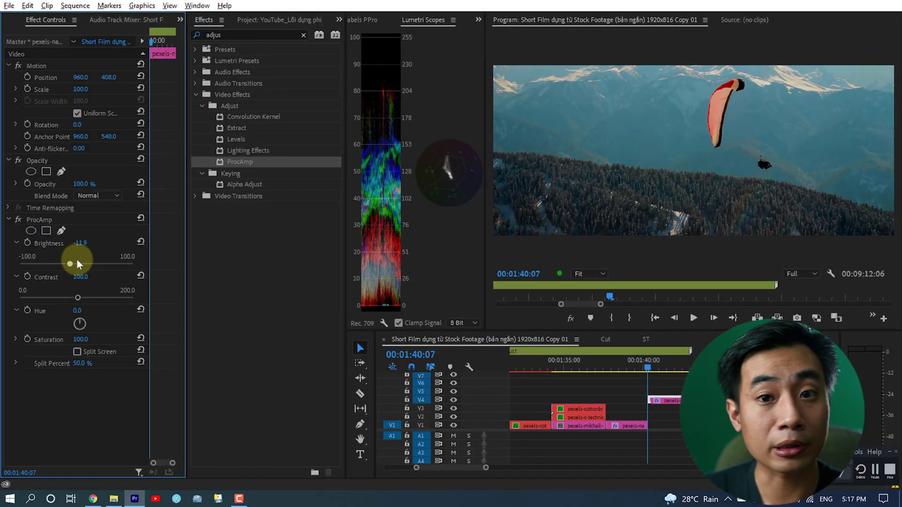
{"action": "left_click_drag", "start_coordinate": [88, 260], "coordinate": [77, 260]}
{"action": "left_click", "coordinate": [140, 243]}
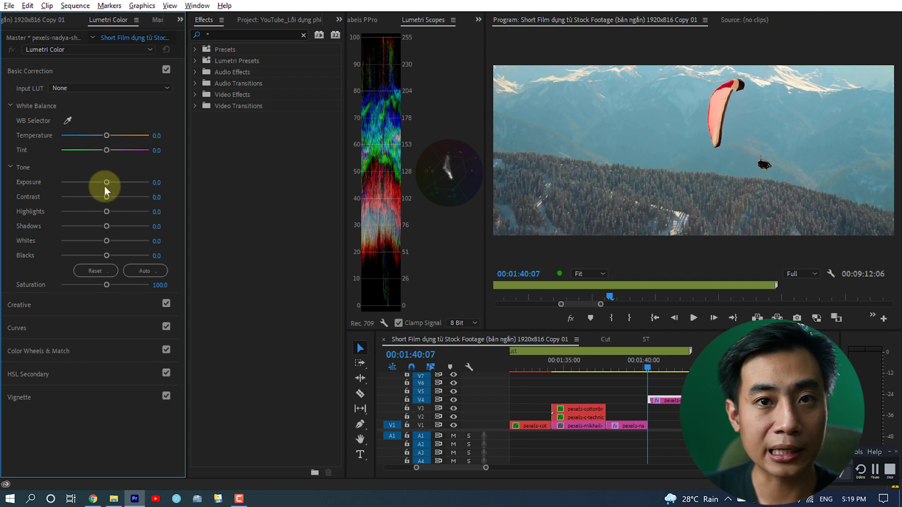
{"action": "mouse_move", "coordinate": [106, 182]}
{"action": "left_mouse_down"}
{"action": "mouse_move", "coordinate": [75, 184]}
{"action": "mouse_move", "coordinate": [115, 185]}
{"action": "mouse_move", "coordinate": [103, 179]}
{"action": "left_mouse_up"}
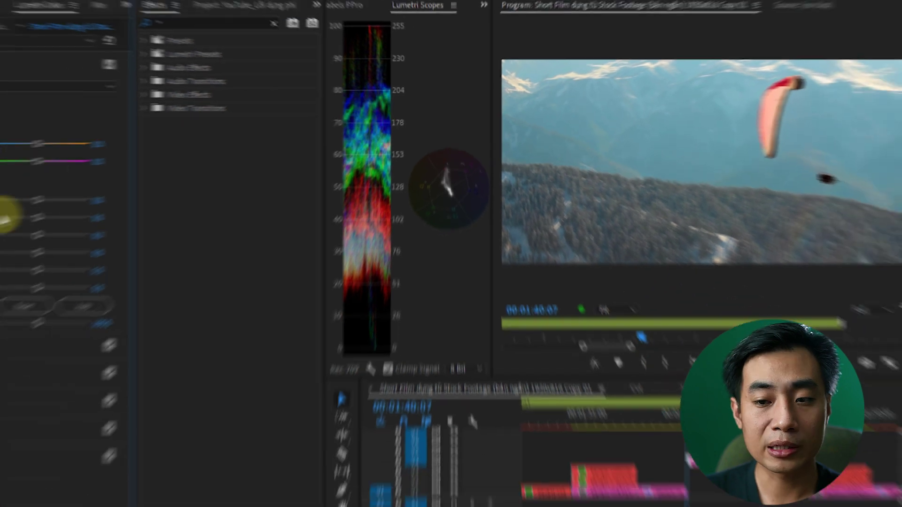
{"action": "left_click_drag", "start_coordinate": [106, 182], "coordinate": [96, 182]}
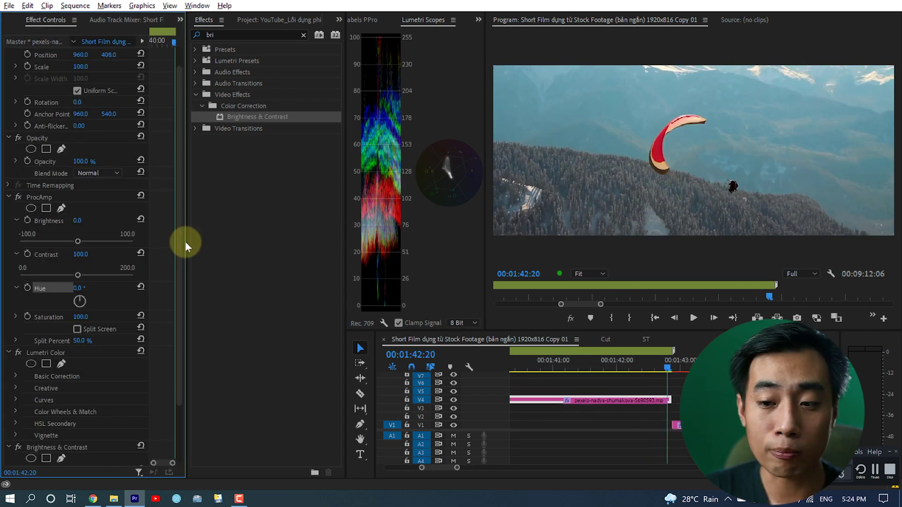
Try ProcAmp contrast at 66.3 and reset it to 100, lower Lumetri contrast, and sweep the hue.
{"action": "left_click_drag", "start_coordinate": [187, 246], "coordinate": [241, 245]}
{"action": "left_click_drag", "start_coordinate": [148, 233], "coordinate": [95, 242]}
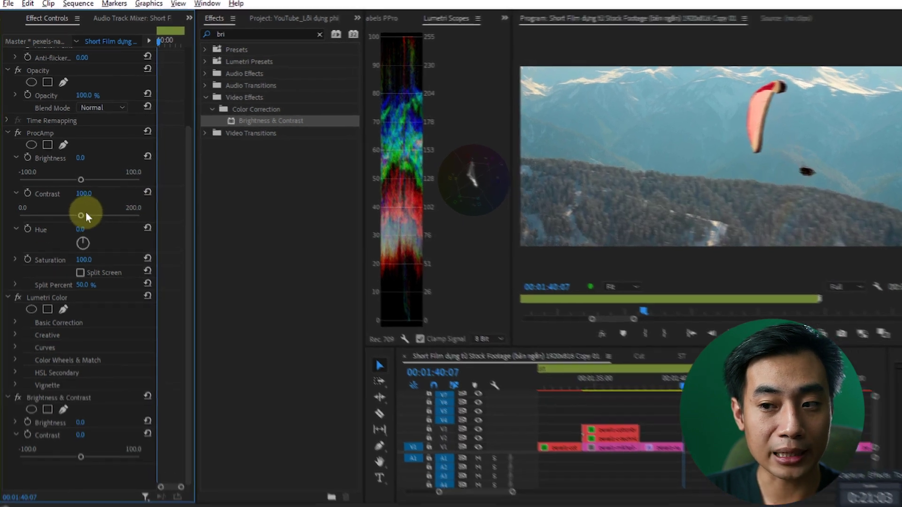
{"action": "left_click_drag", "start_coordinate": [77, 206], "coordinate": [57, 206]}
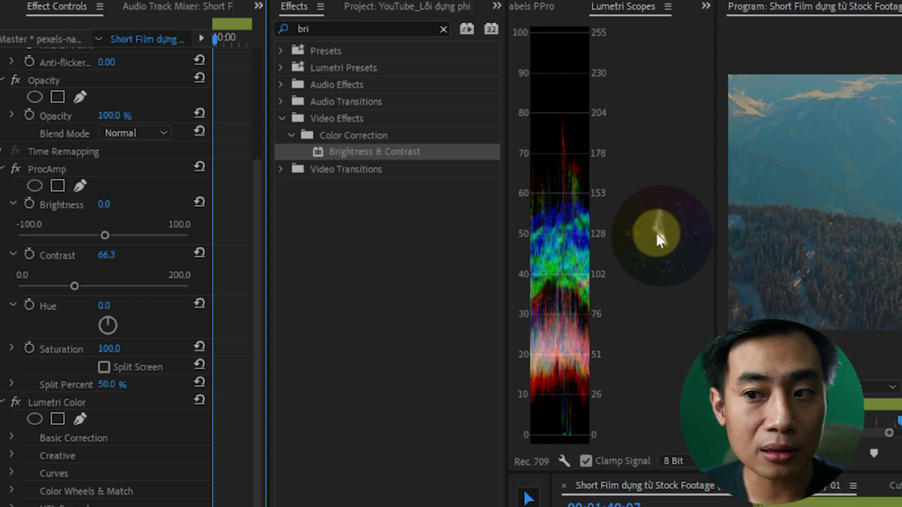
{"action": "left_click", "coordinate": [198, 199]}
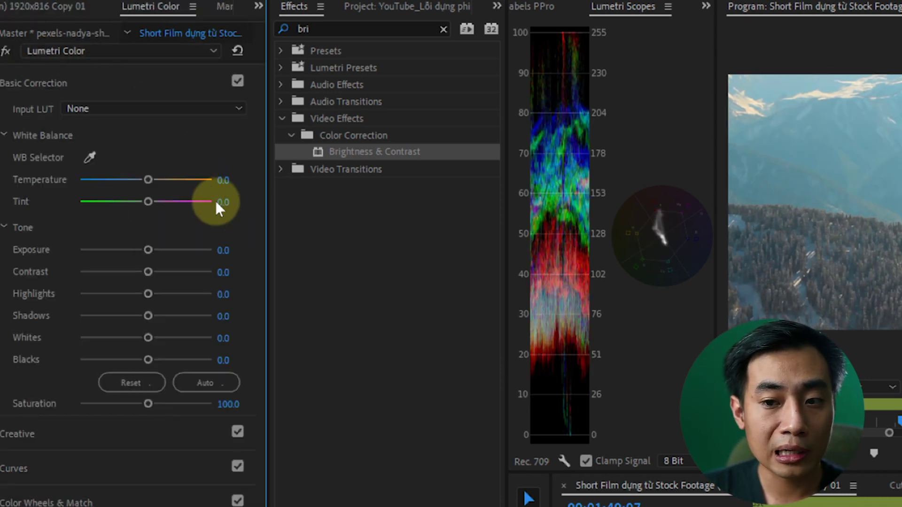
{"action": "mouse_move", "coordinate": [133, 271]}
{"action": "left_mouse_down"}
{"action": "mouse_move", "coordinate": [61, 274]}
{"action": "mouse_move", "coordinate": [63, 284]}
{"action": "mouse_move", "coordinate": [143, 283]}
{"action": "left_mouse_up"}
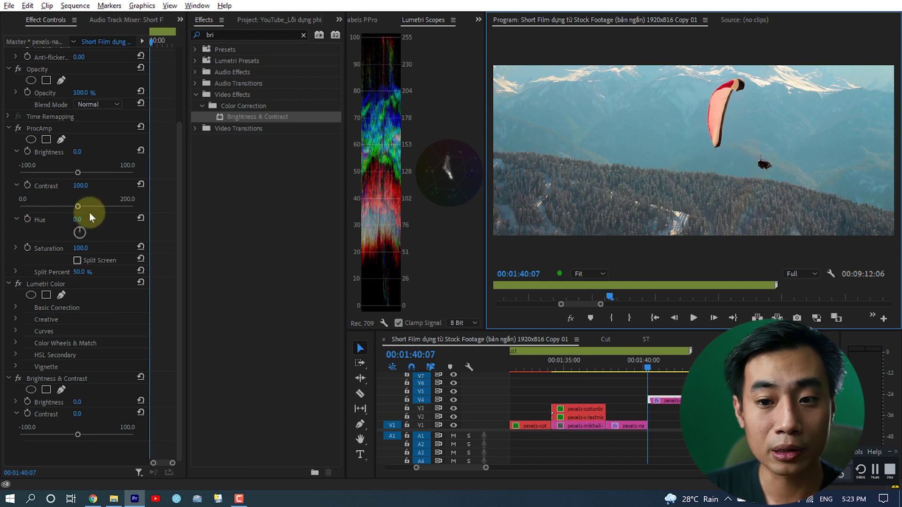
{"action": "mouse_move", "coordinate": [78, 219]}
{"action": "left_mouse_down"}
{"action": "mouse_move", "coordinate": [508, 234]}
{"action": "mouse_move", "coordinate": [782, 261]}
{"action": "left_mouse_up"}
Restore natural colours, then keyframe the paraglider clip's ProcAmp Hue toward 331.9° and play it back.
{"action": "left_click", "coordinate": [752, 385]}
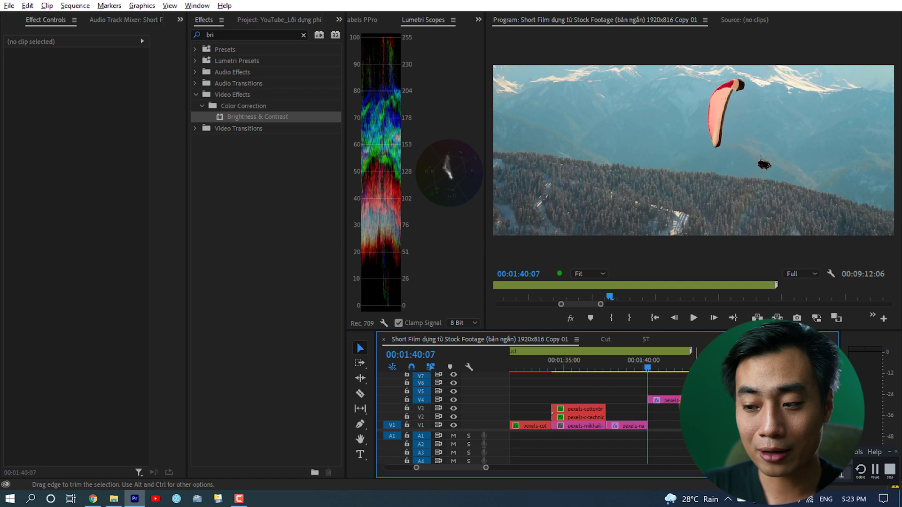
{"action": "key", "text": "="}
{"action": "left_click", "coordinate": [610, 425]}
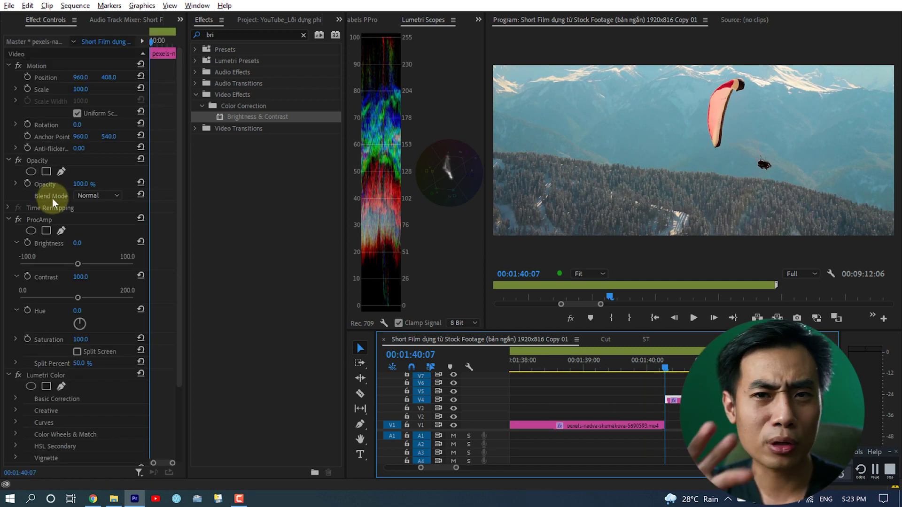
{"action": "left_click", "coordinate": [27, 311]}
{"action": "key", "text": "space"}
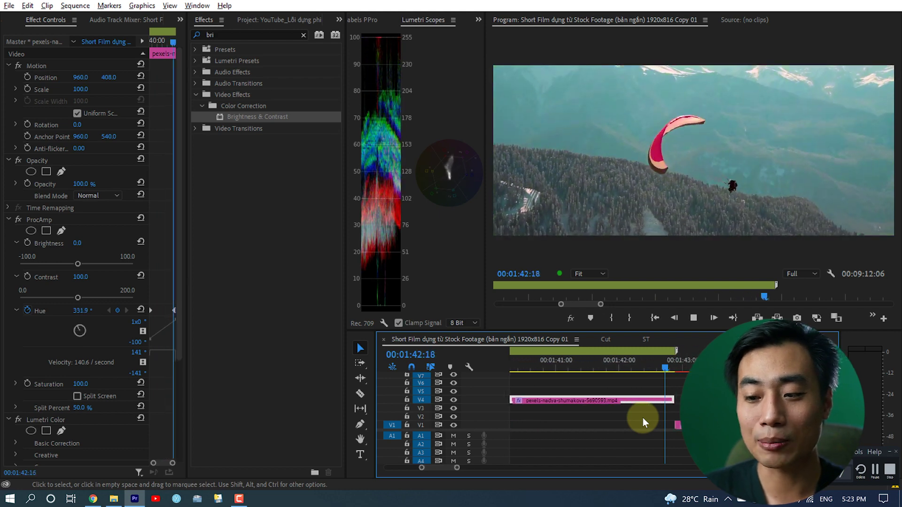